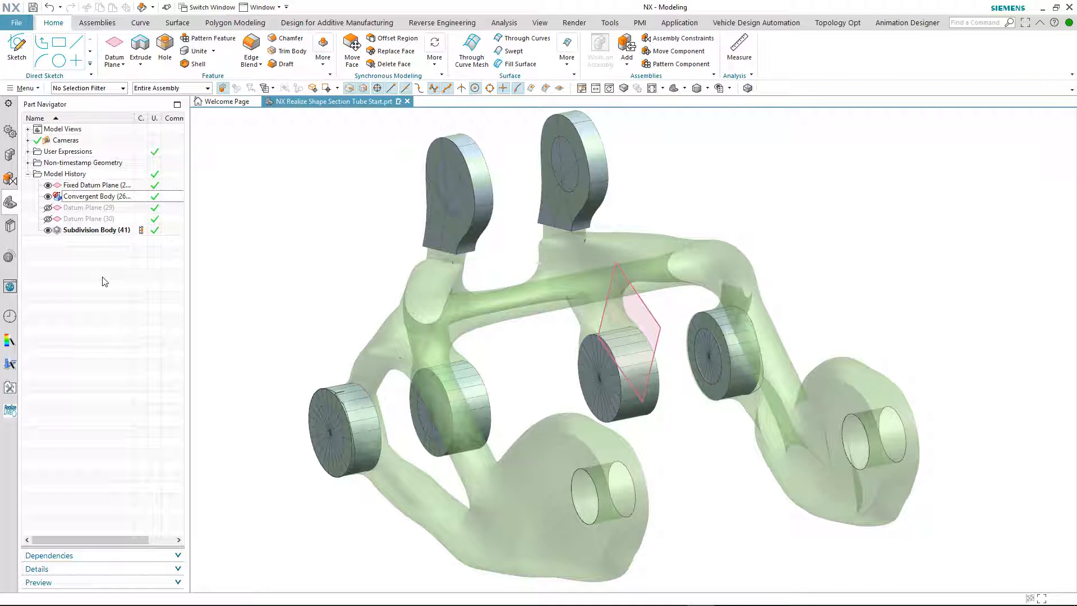
Open the Subdivision Body in the model history for editing
{"action": "left_click", "coordinate": [103, 231]}
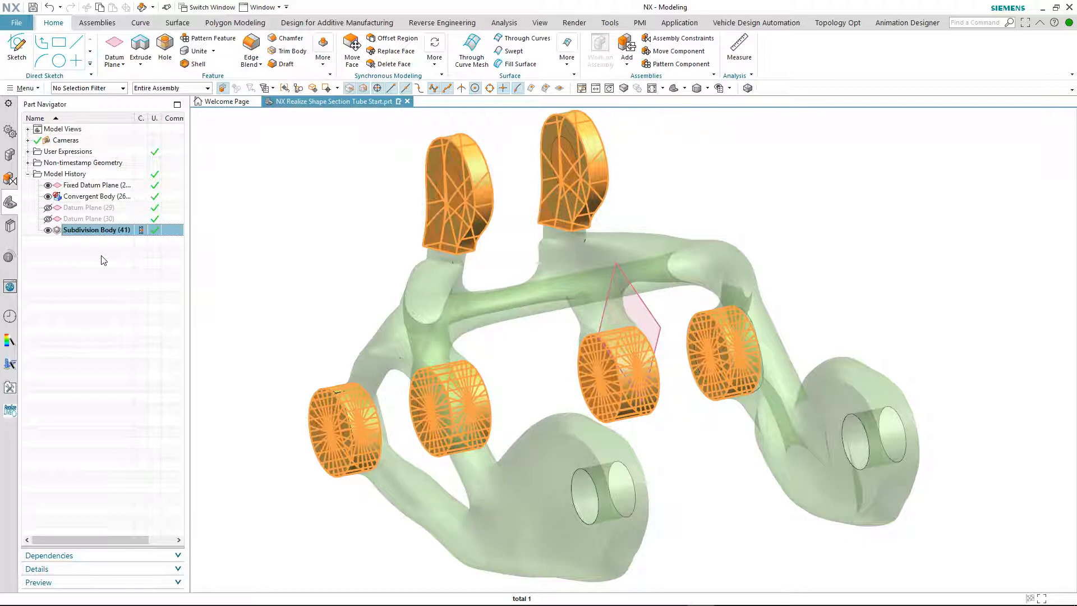
{"action": "right_click", "coordinate": [110, 230]}
{"action": "left_click", "coordinate": [129, 239]}
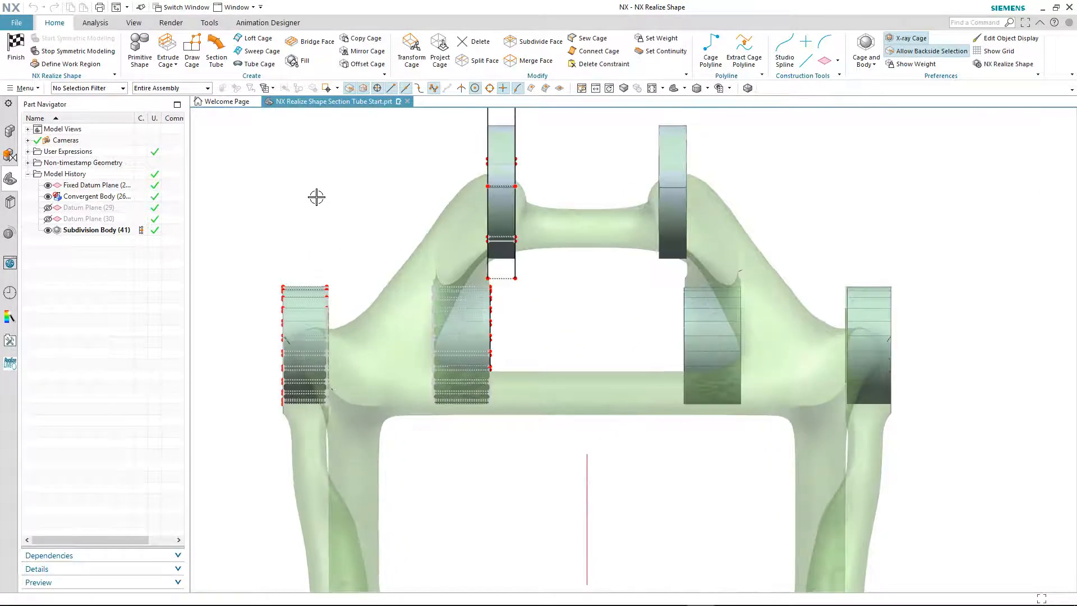
Create a Section Tube with 4 circular segments along half of the lower crossbar, moving its last section outward toward the outer round boss
{"action": "left_click", "coordinate": [216, 50]}
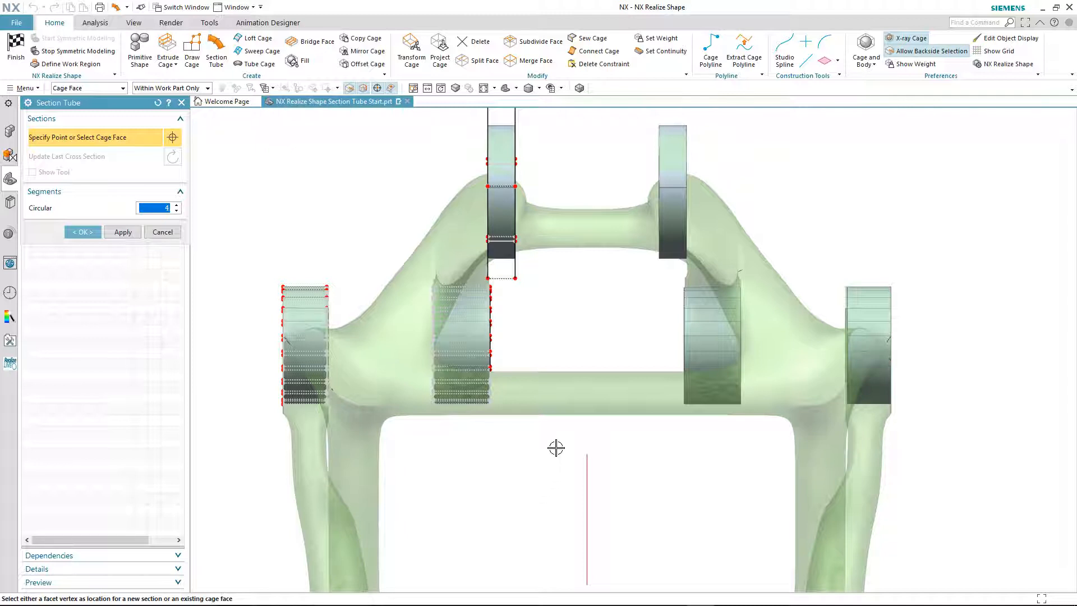
{"action": "left_click", "coordinate": [545, 402]}
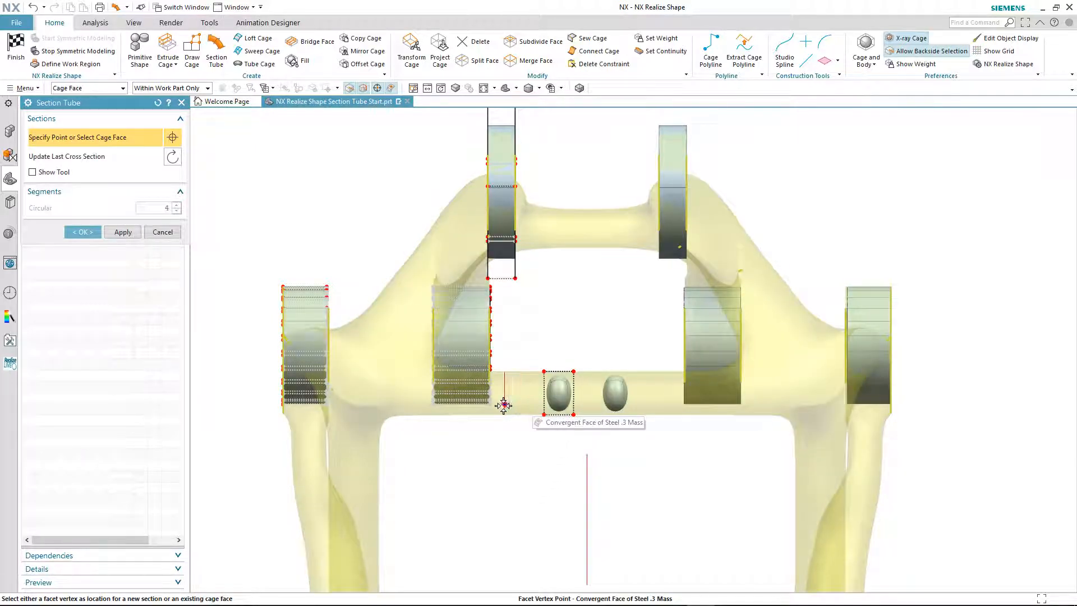
{"action": "left_click", "coordinate": [504, 403]}
{"action": "left_click", "coordinate": [470, 409]}
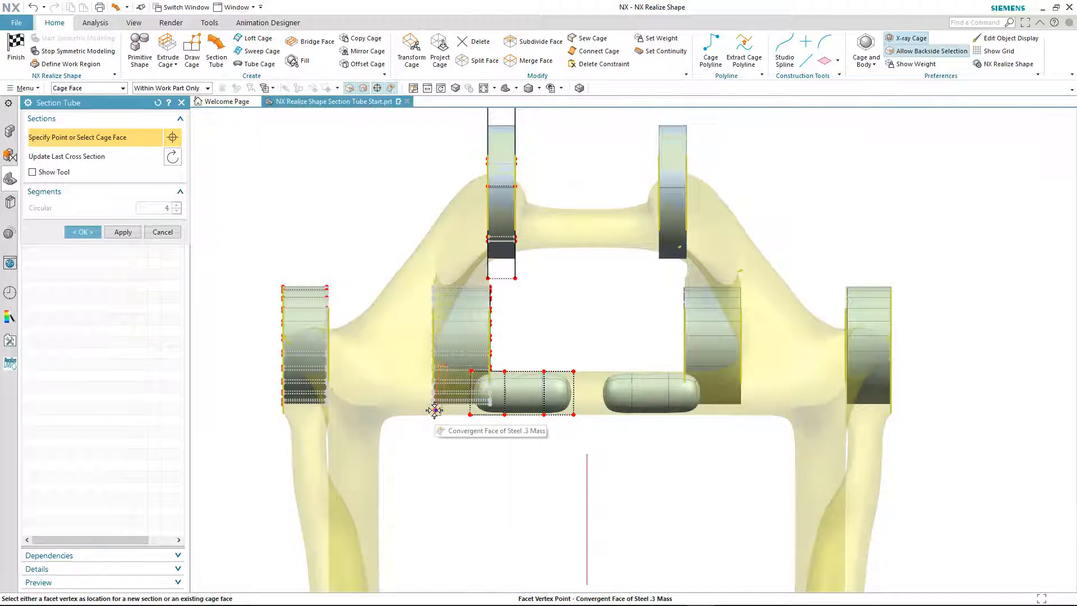
{"action": "left_click", "coordinate": [430, 411]}
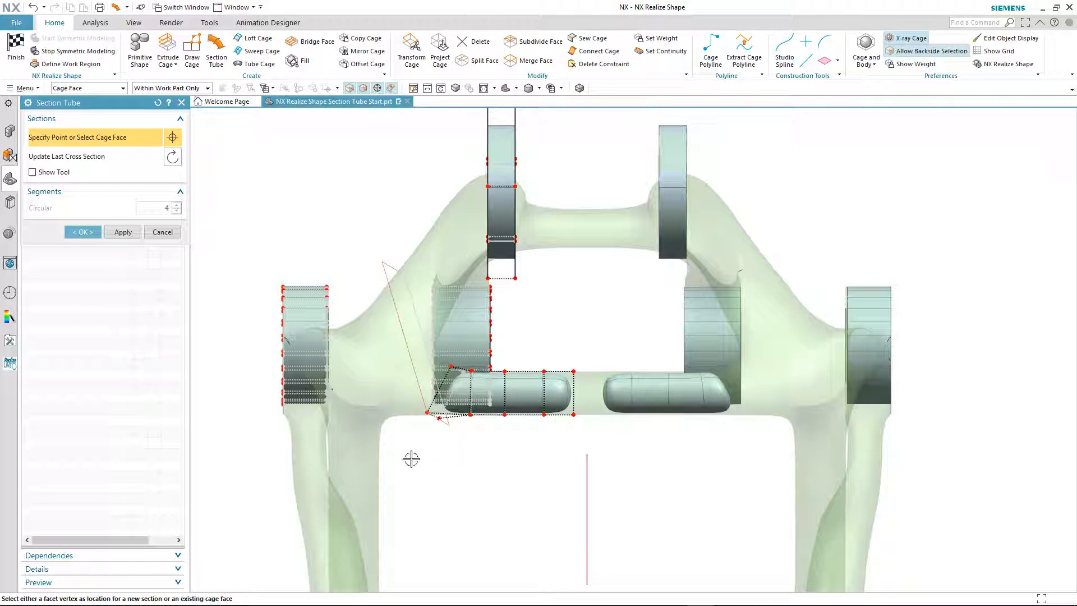
{"action": "left_click", "coordinate": [42, 171]}
{"action": "left_click_drag", "start_coordinate": [392, 365], "coordinate": [289, 288]}
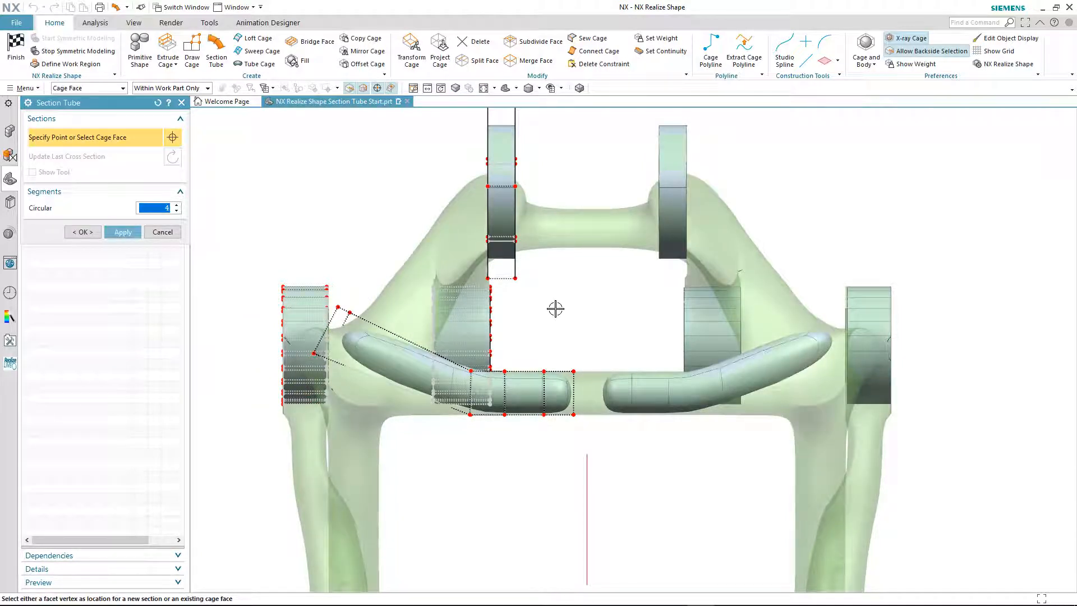
Create a second 4-segment Section Tube along half of the upper crossbar, moving its last section outward past the lug and slightly up
{"action": "left_click", "coordinate": [582, 223]}
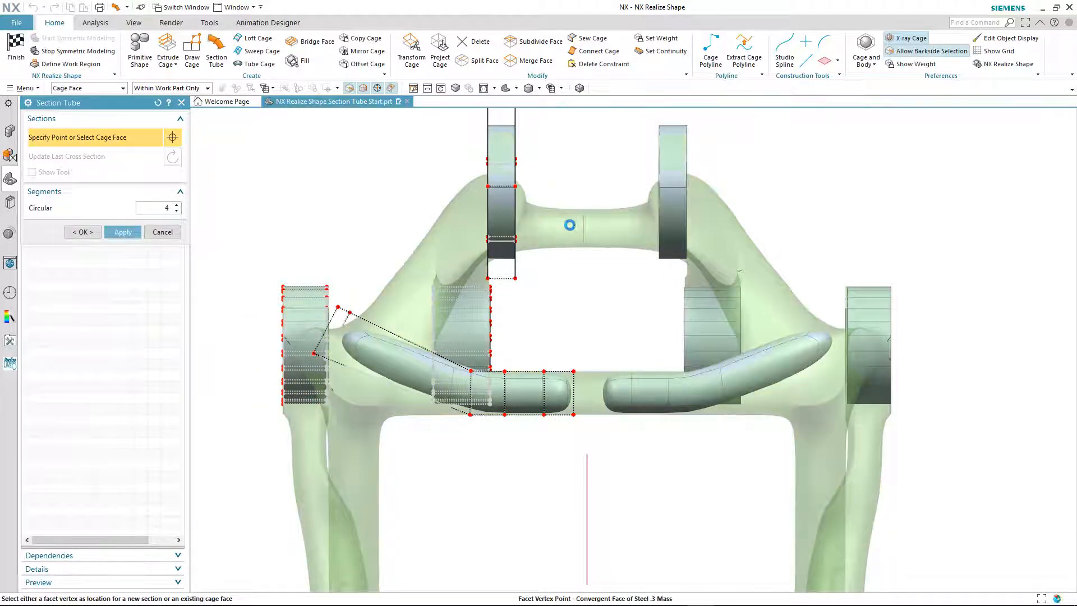
{"action": "left_click", "coordinate": [562, 229]}
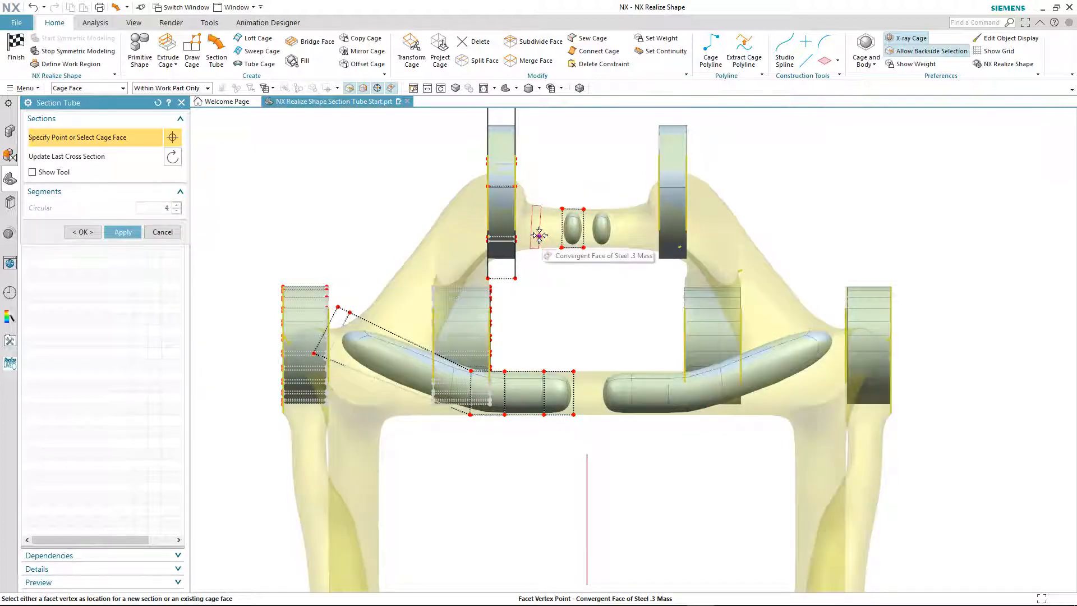
{"action": "left_click", "coordinate": [539, 230]}
{"action": "left_click", "coordinate": [528, 234]}
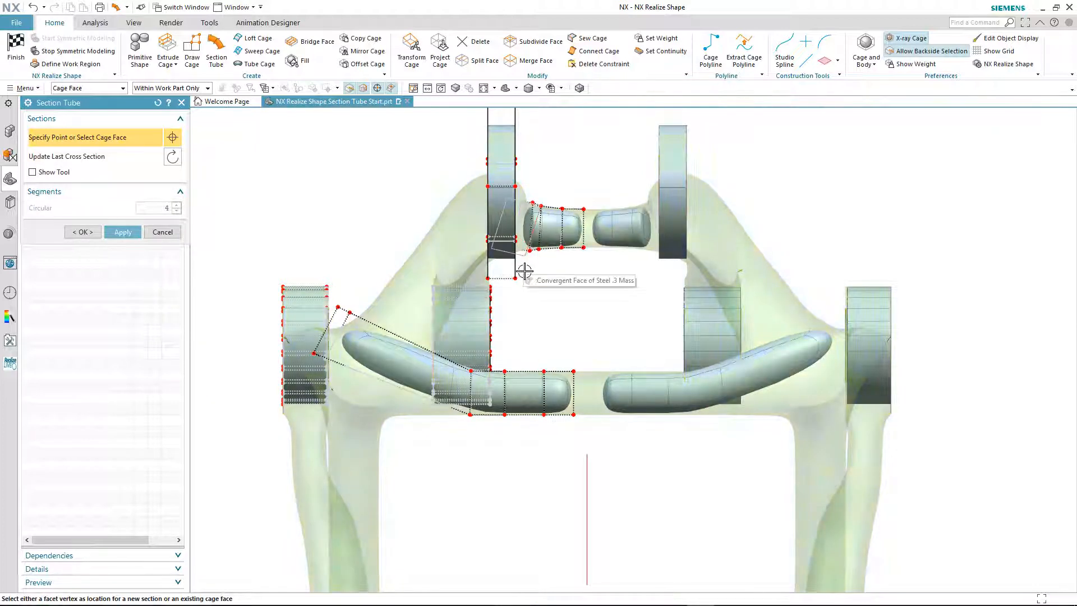
{"action": "left_click", "coordinate": [48, 174]}
{"action": "left_click_drag", "start_coordinate": [577, 227], "coordinate": [505, 223]}
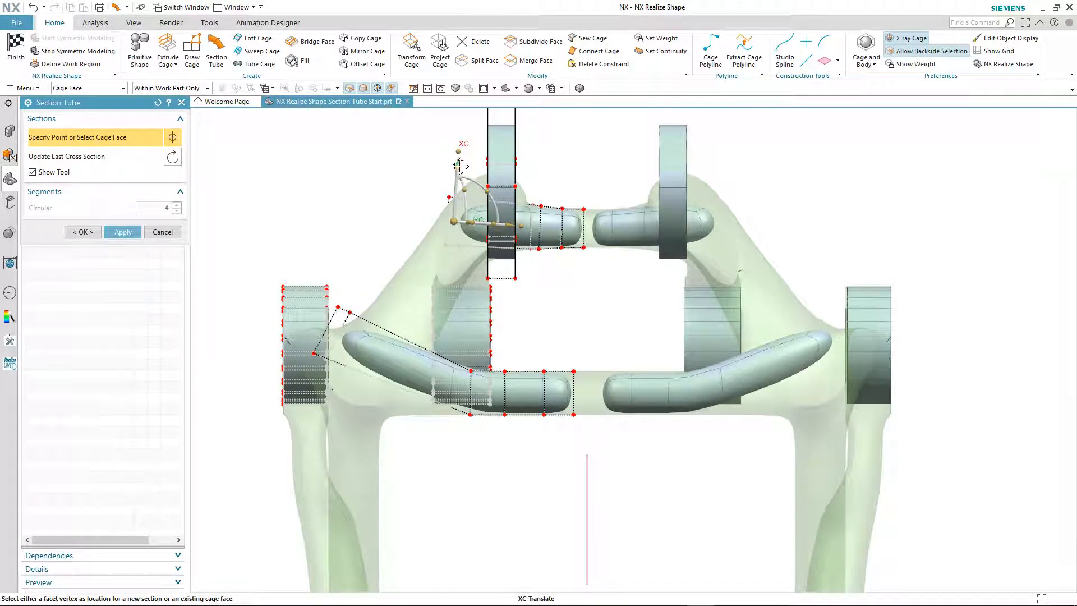
{"action": "left_click_drag", "start_coordinate": [460, 170], "coordinate": [459, 158]}
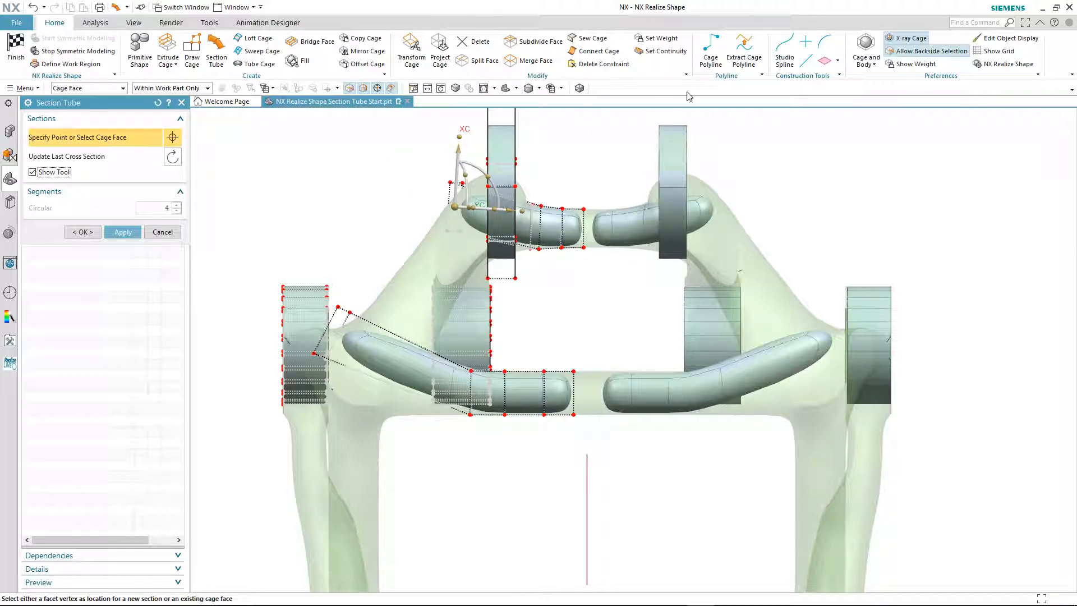
Set the continuity of both tubes' inner end faces and edges near the symmetry plane to Sharp
{"action": "left_click", "coordinate": [665, 51]}
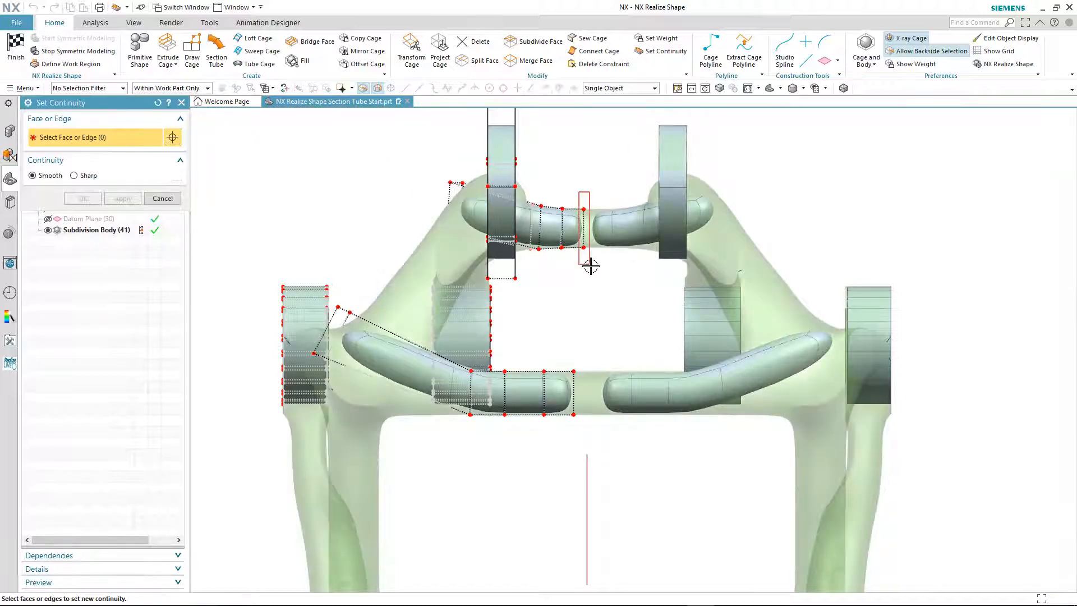
{"action": "left_click", "coordinate": [587, 255]}
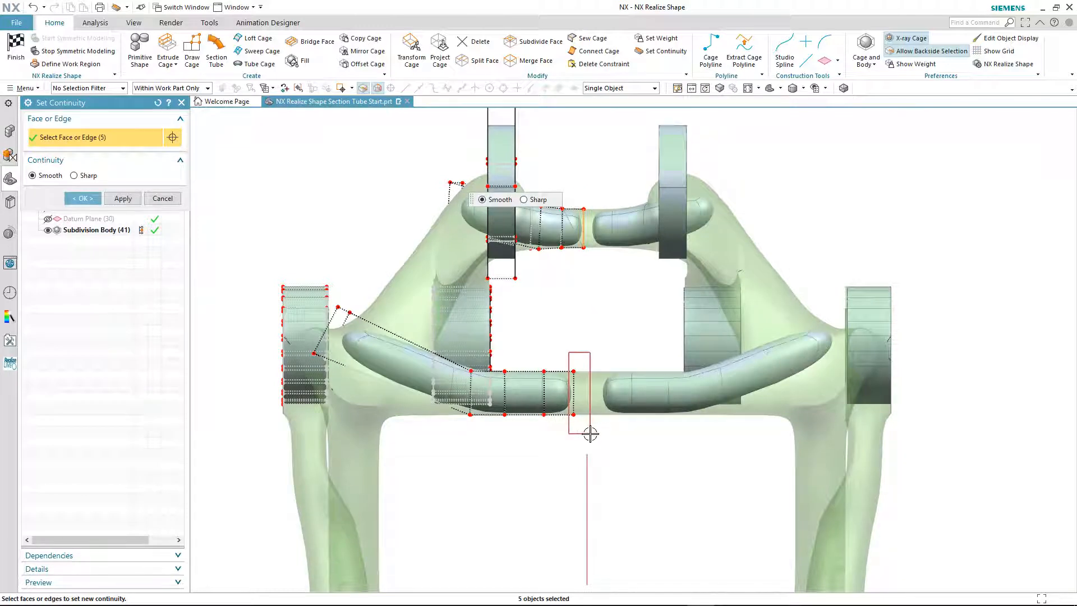
{"action": "left_click", "coordinate": [584, 415]}
{"action": "left_click", "coordinate": [513, 345]}
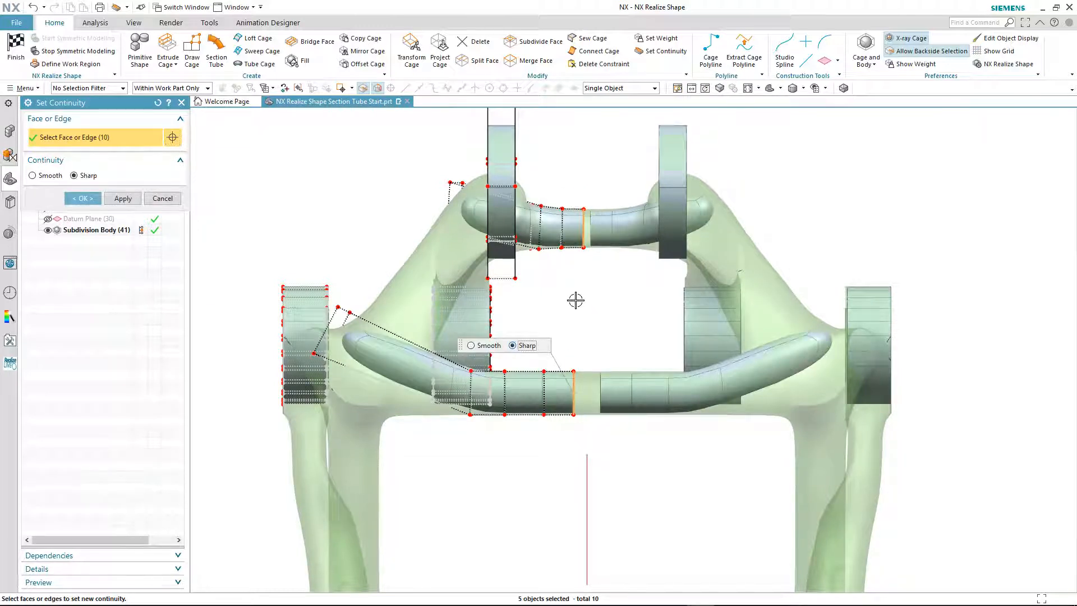
Project the inner end faces and edges of both tube cages onto the central fixed datum plane
{"action": "left_click", "coordinate": [440, 47]}
{"action": "left_click", "coordinate": [587, 480]}
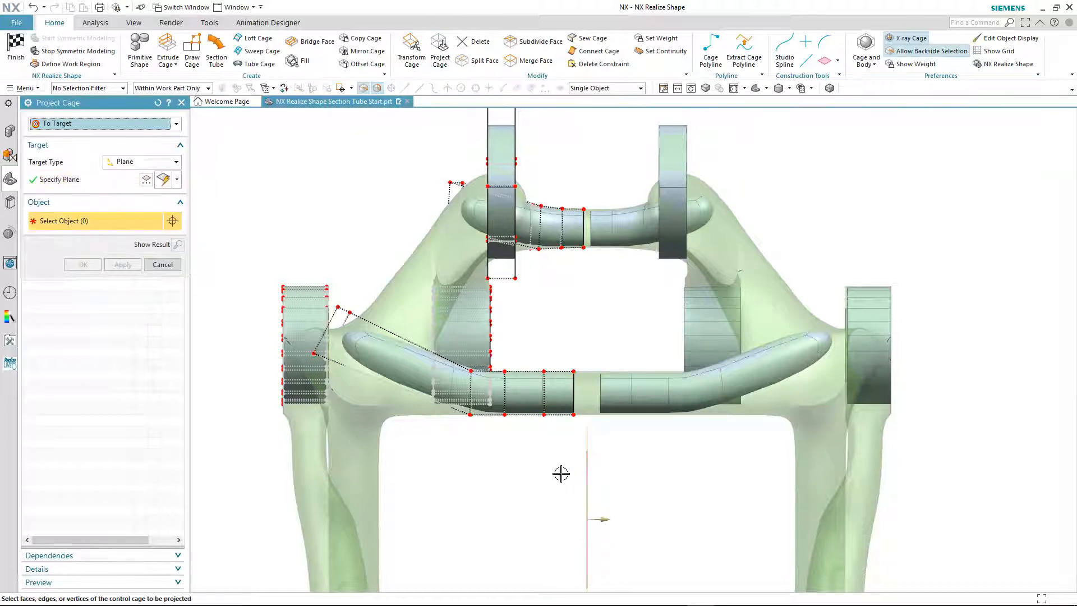
{"action": "left_click", "coordinate": [573, 393]}
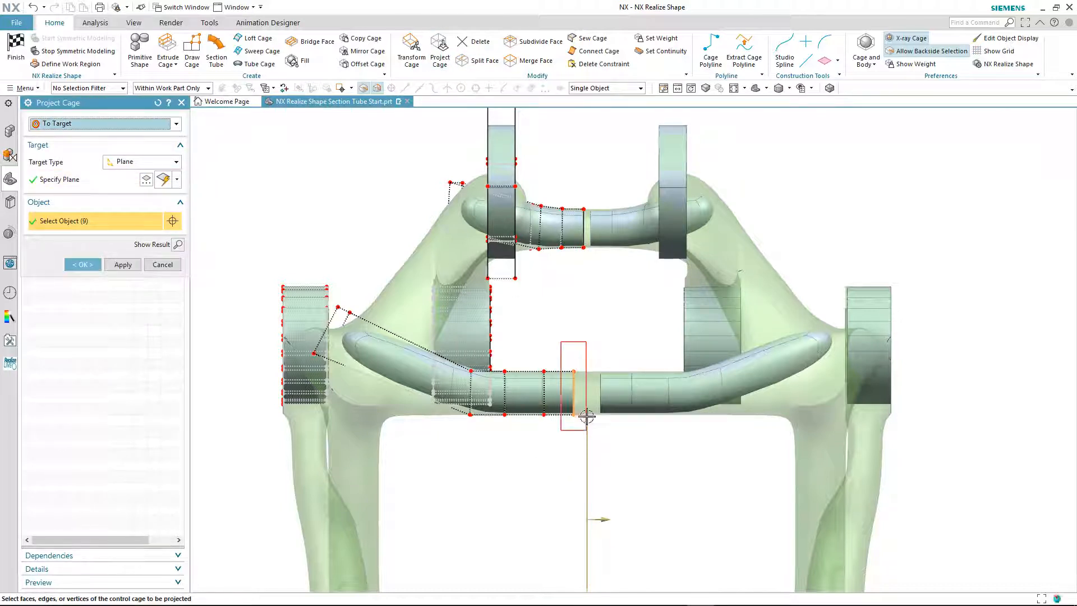
{"action": "left_click", "coordinate": [584, 227]}
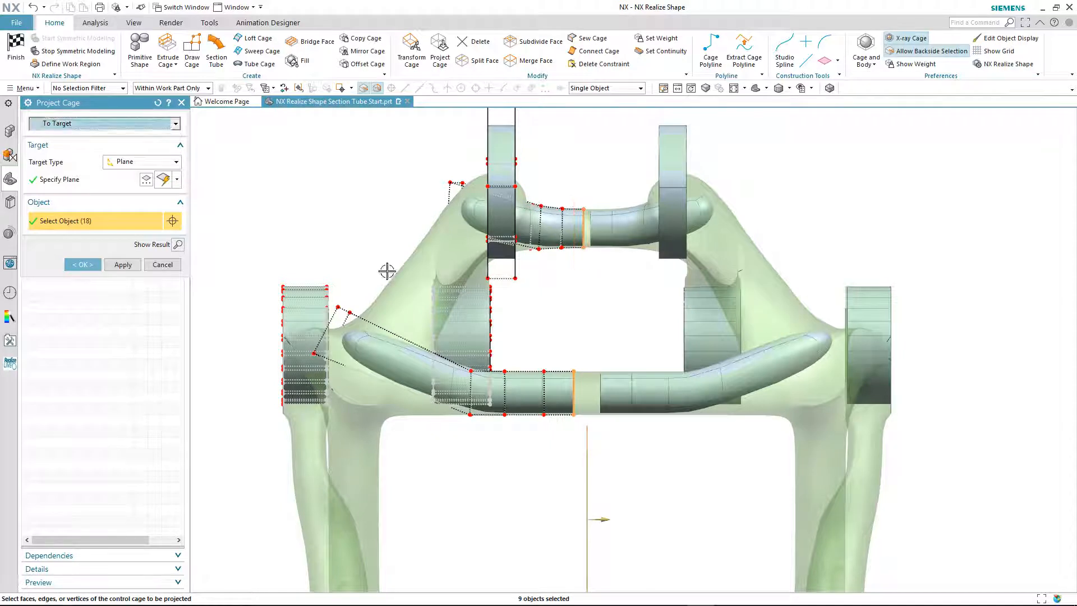
{"action": "left_click", "coordinate": [82, 265]}
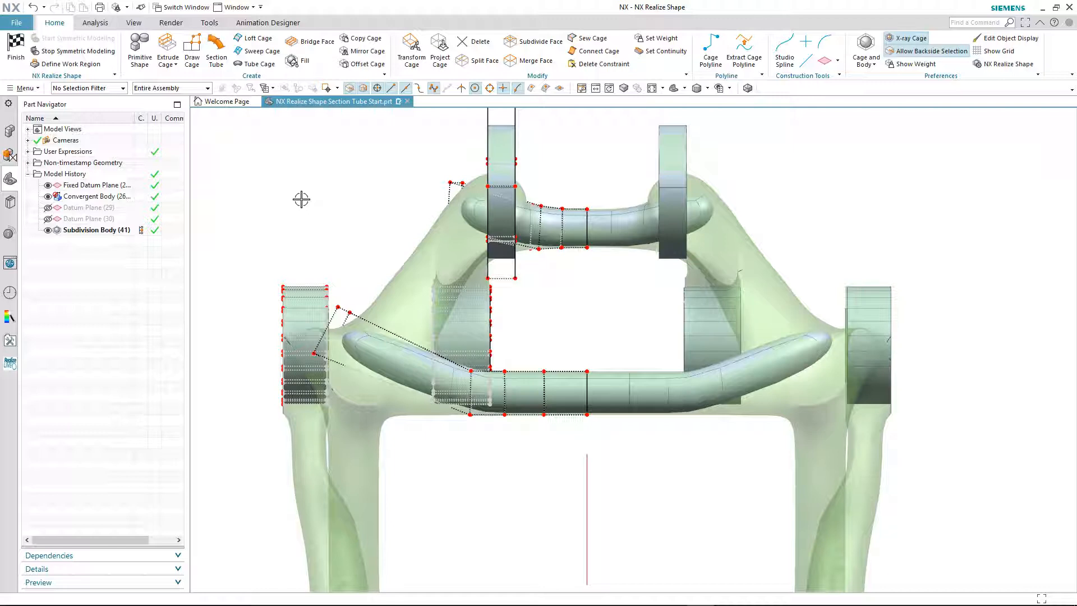
Transform the longer tube's cage, moving its outer underside face down and raising the adjoining bottom edge to fit the bracket
{"action": "middle_click_drag", "start_coordinate": [301, 199], "coordinate": [301, 199]}
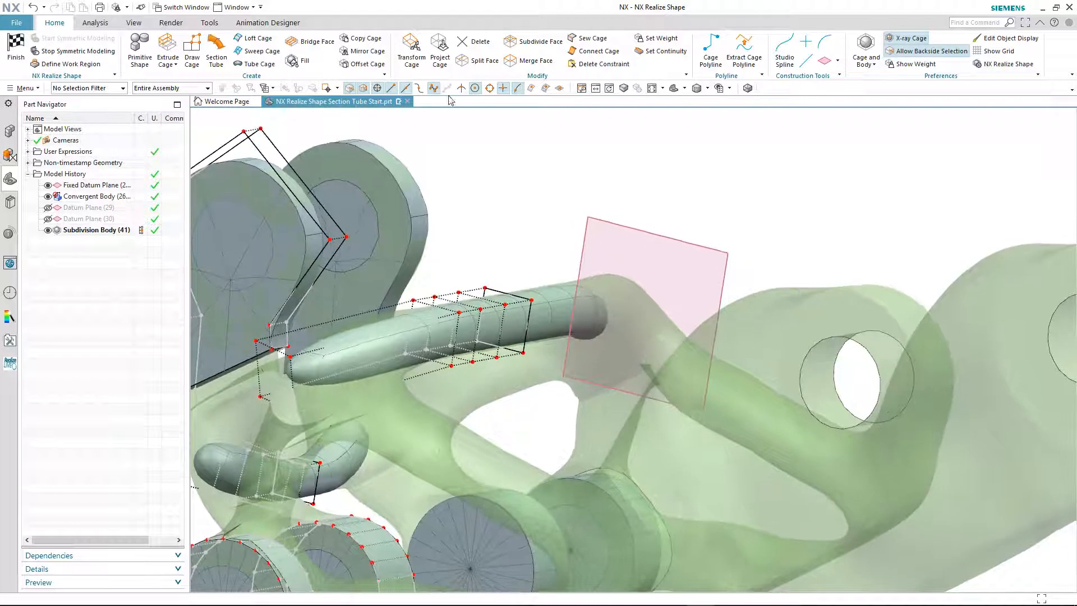
{"action": "left_click", "coordinate": [411, 50]}
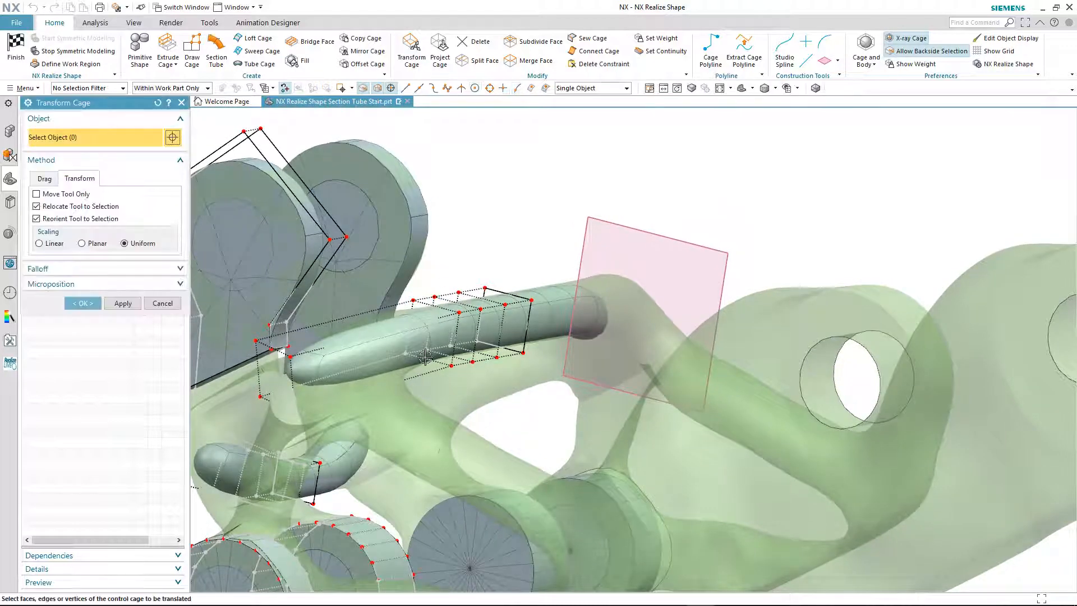
{"action": "left_click", "coordinate": [362, 383]}
{"action": "left_click", "coordinate": [402, 412]}
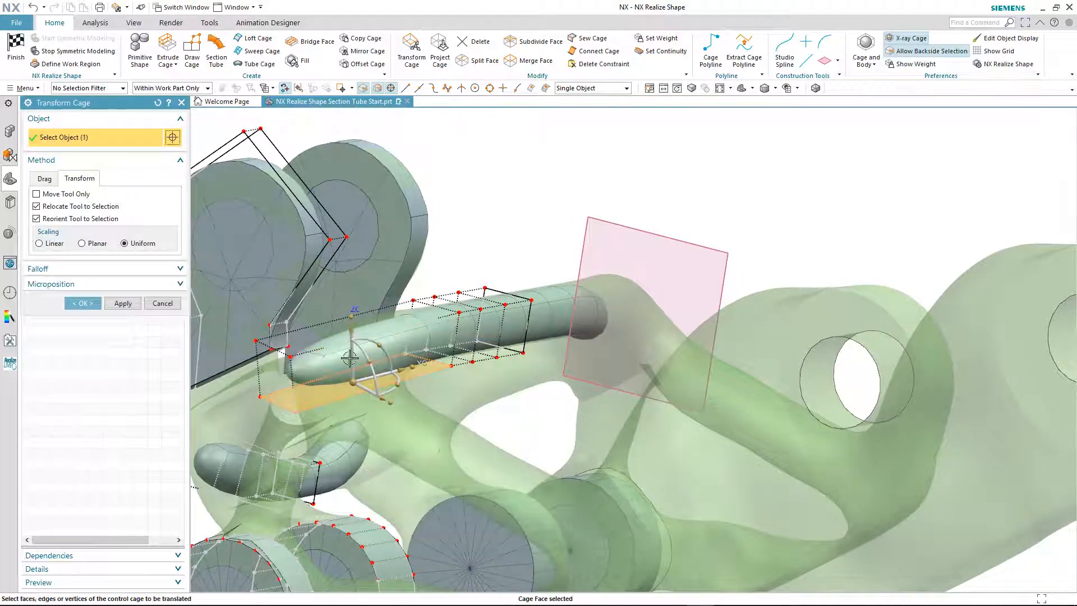
{"action": "left_click_drag", "start_coordinate": [353, 332], "coordinate": [353, 354]}
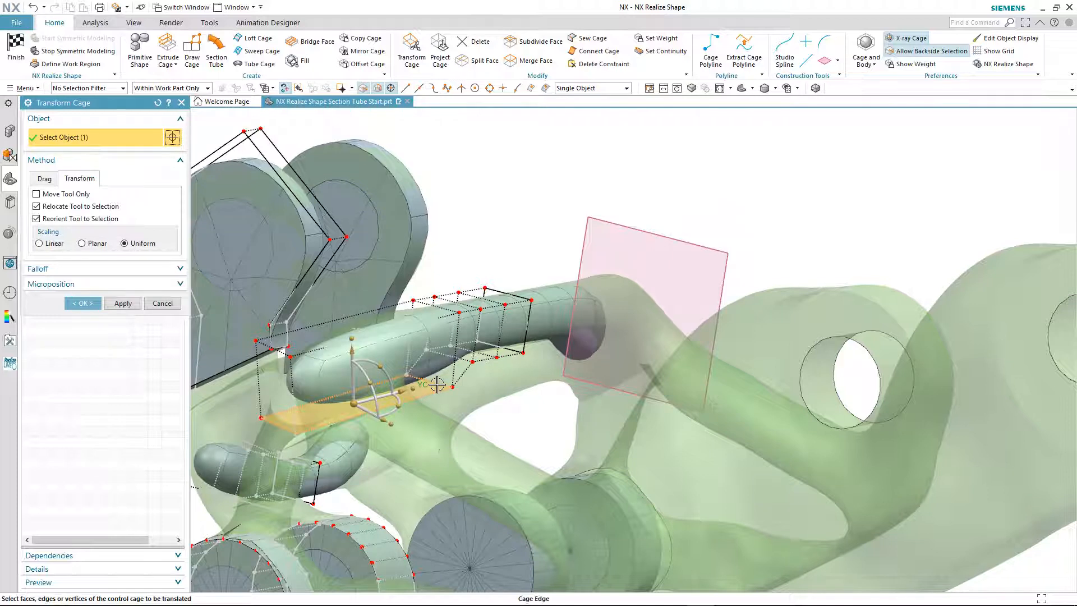
{"action": "left_click", "coordinate": [428, 325]}
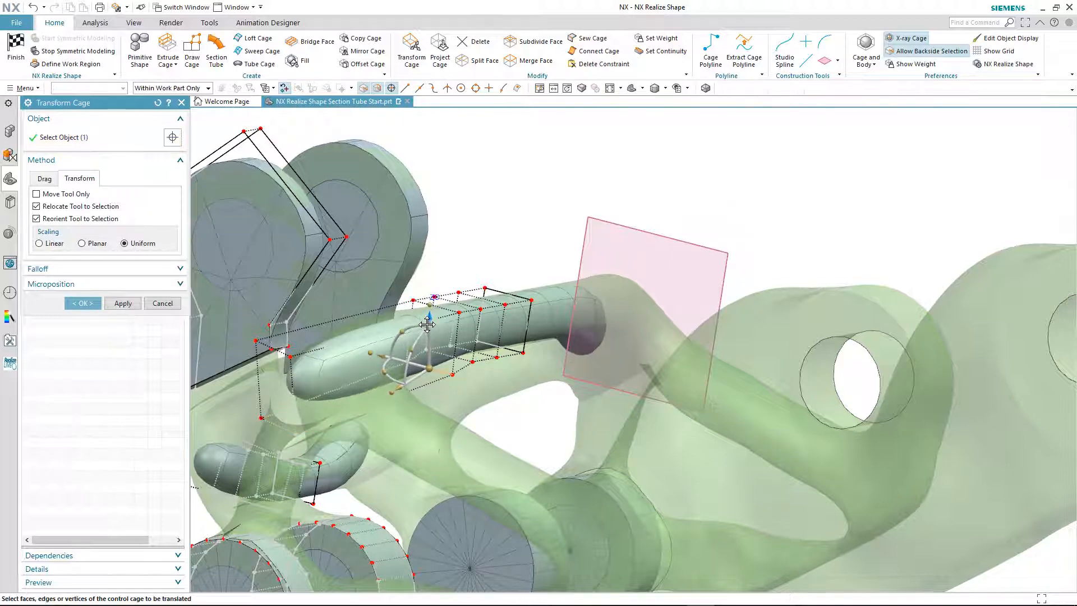
{"action": "middle_click_drag", "start_coordinate": [497, 408], "coordinate": [487, 370]}
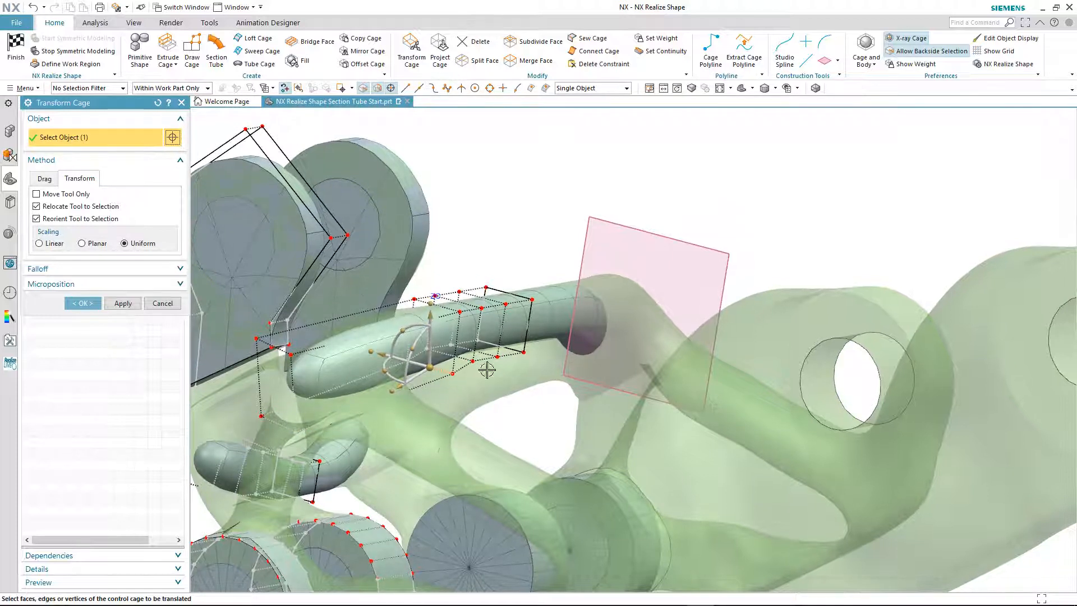
Split the loop of four outer faces on the longer tube's cage uniformly with number 2, and reshape the cage end to follow the bracket
{"action": "left_click", "coordinate": [477, 60]}
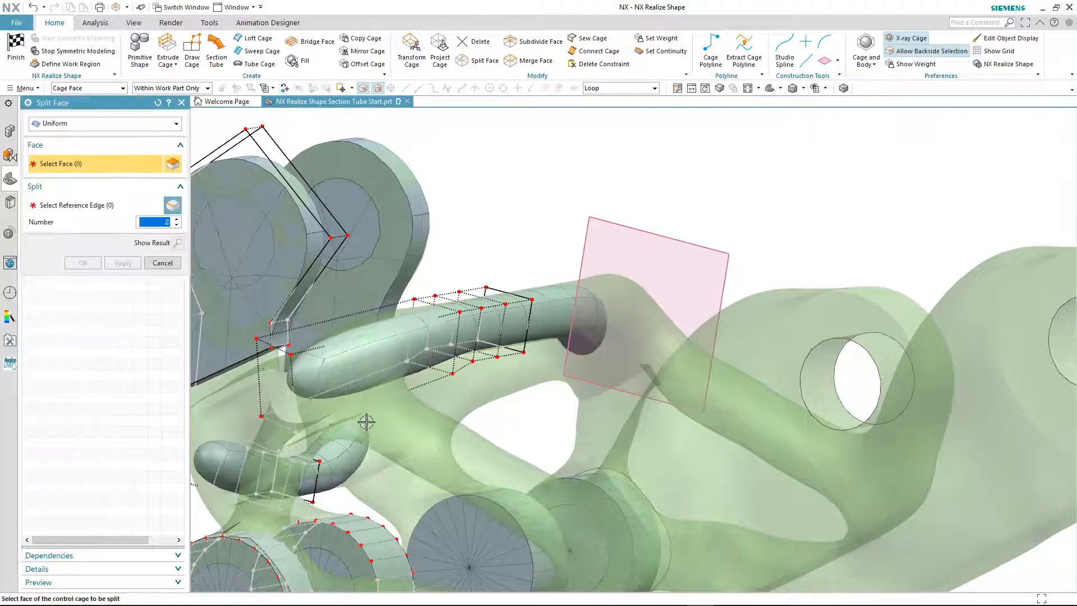
{"action": "left_click", "coordinate": [364, 362]}
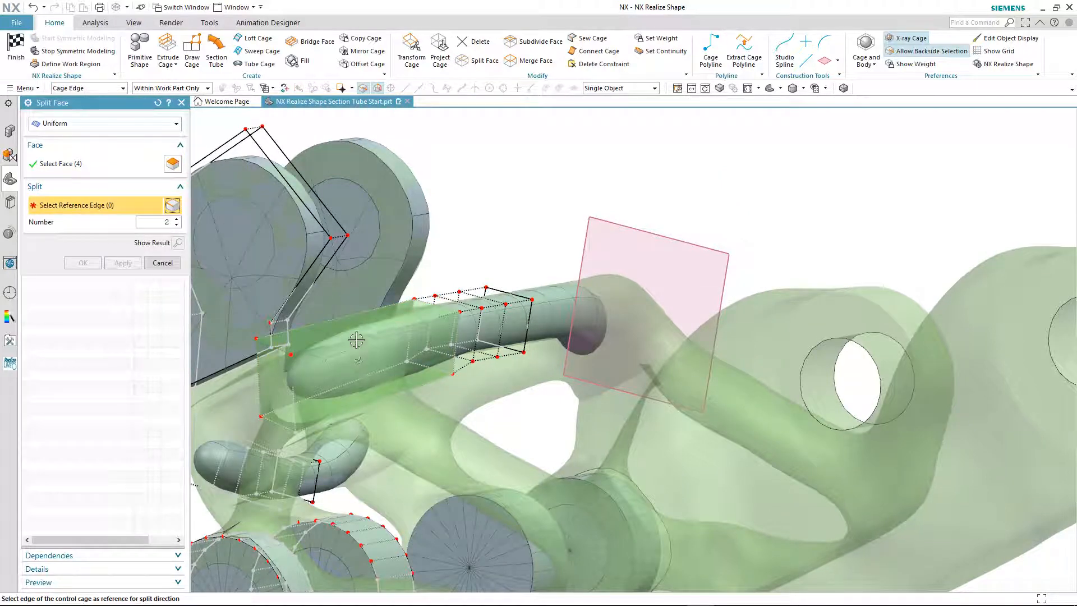
{"action": "left_click", "coordinate": [356, 340]}
{"action": "middle_click_drag", "start_coordinate": [497, 387], "coordinate": [344, 312]}
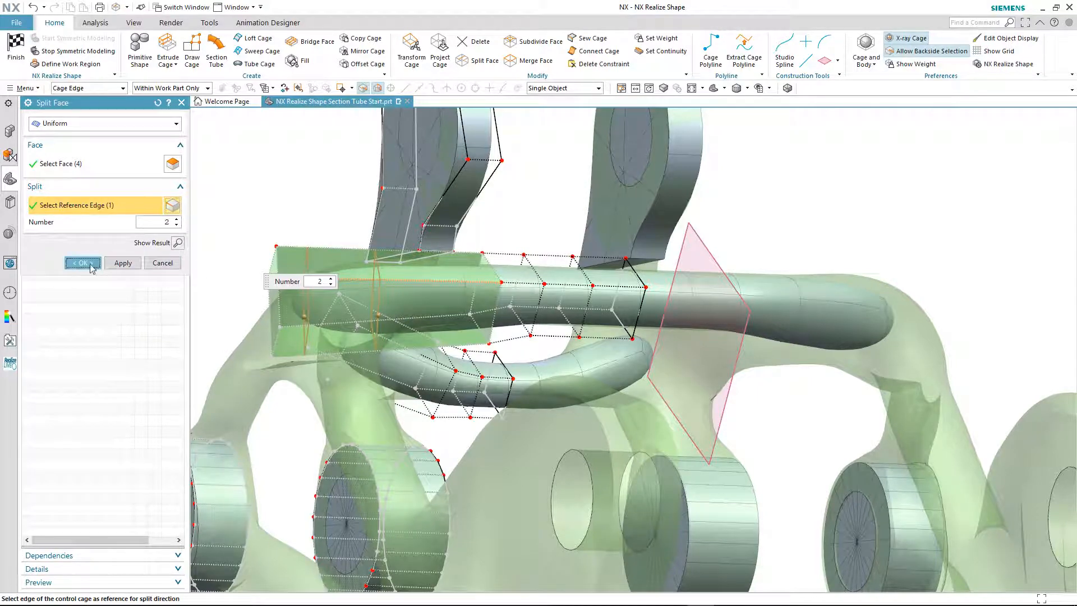
{"action": "left_click", "coordinate": [92, 268]}
{"action": "left_click", "coordinate": [411, 50]}
{"action": "middle_click_drag", "start_coordinate": [308, 157], "coordinate": [635, 243]}
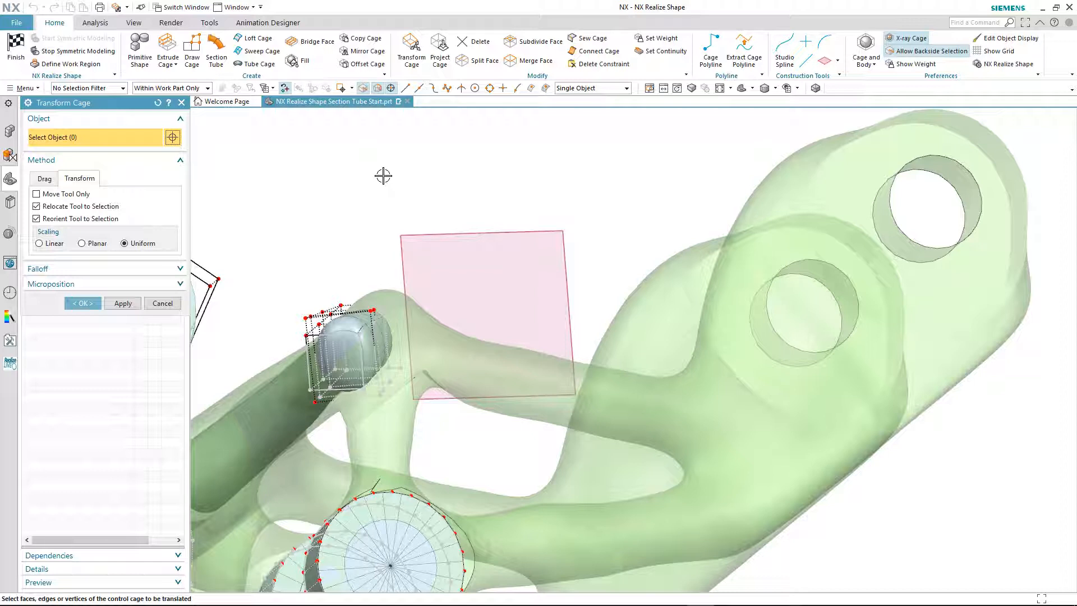
Create a 4-segment Section Tube along the bracket's side arm, placing sections from the large eyelet toward the longer cross tube
{"action": "left_click", "coordinate": [219, 53]}
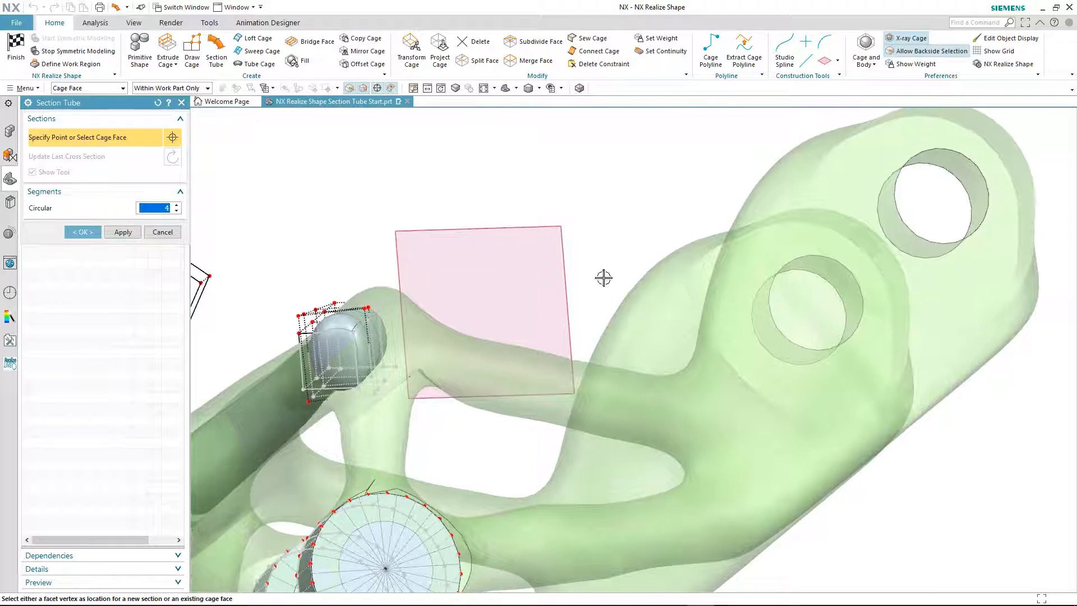
{"action": "left_click", "coordinate": [646, 388]}
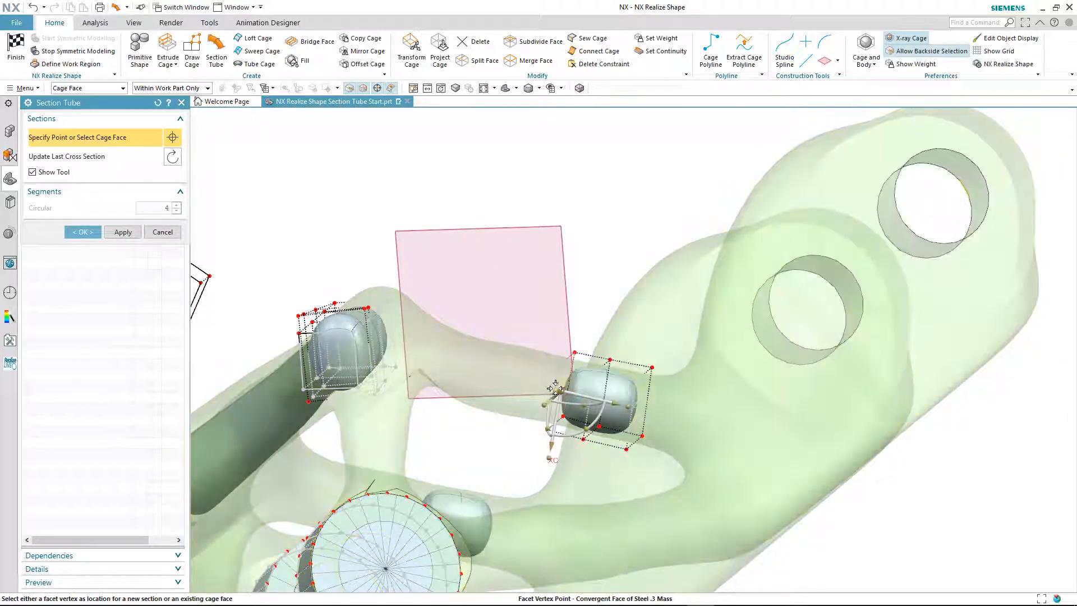
{"action": "left_click", "coordinate": [473, 376]}
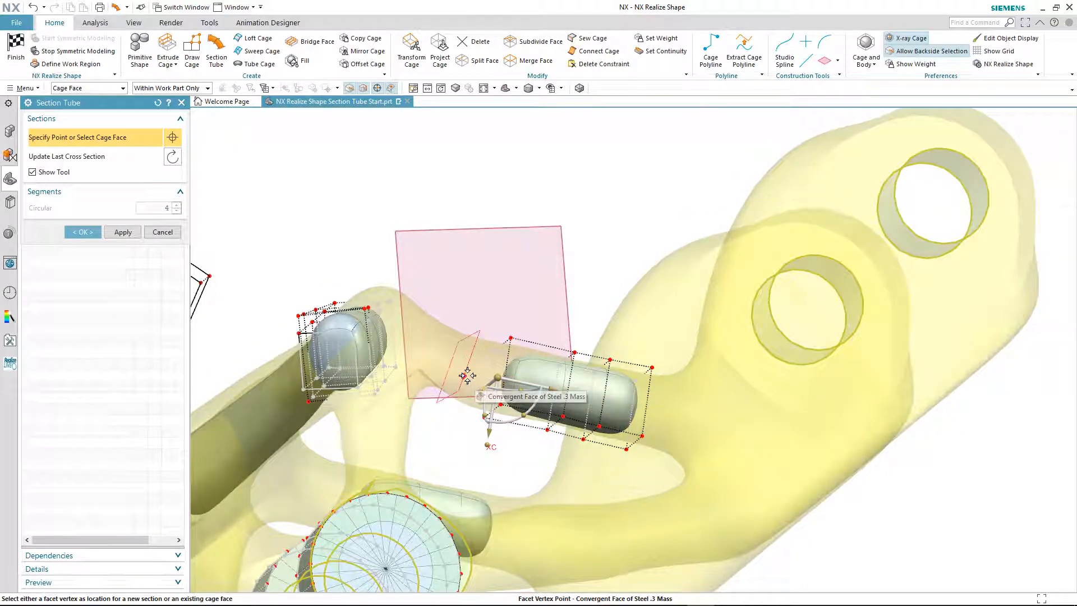
{"action": "middle_click_drag", "start_coordinate": [486, 310], "coordinate": [394, 92]}
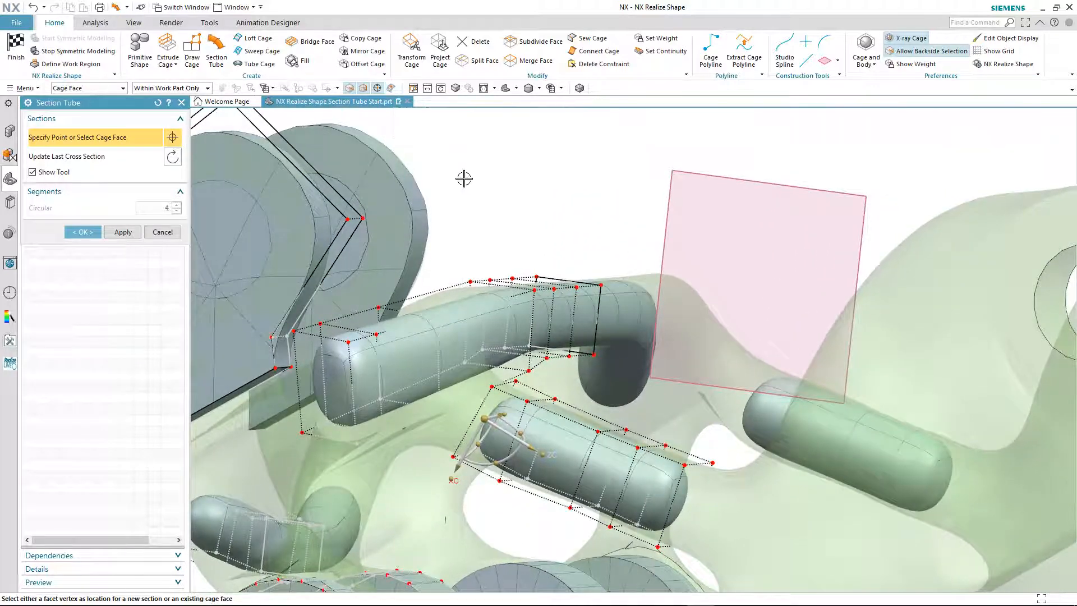
{"action": "middle_click_drag", "start_coordinate": [440, 286], "coordinate": [517, 187]}
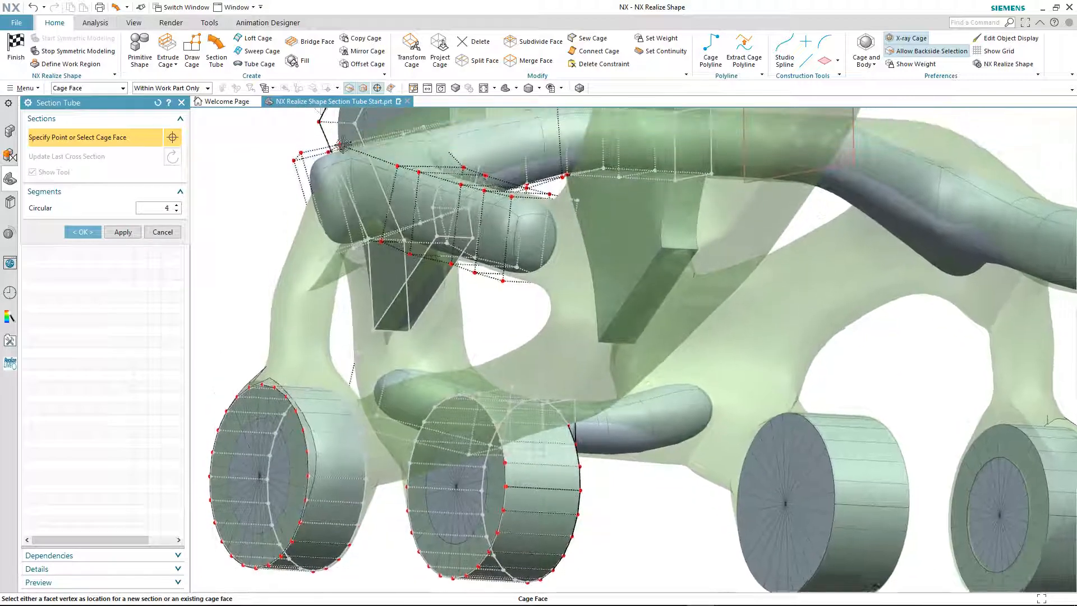
Transform the longer tube's cage, repositioning its outer end face and the underside face at that end to fit the bracket
{"action": "left_click", "coordinate": [413, 57]}
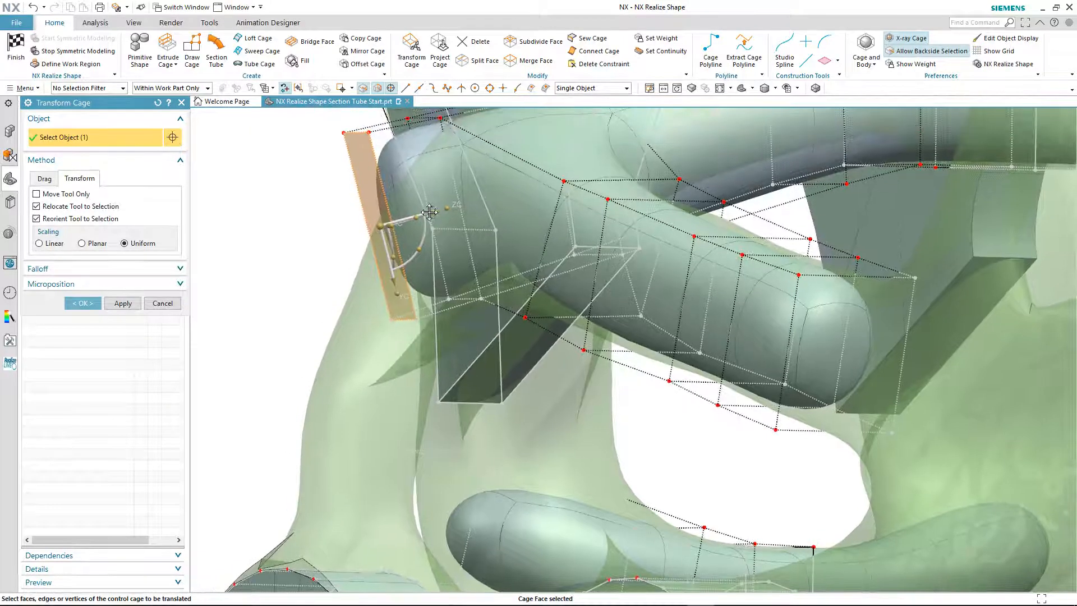
{"action": "left_click_drag", "start_coordinate": [391, 221], "coordinate": [384, 223]}
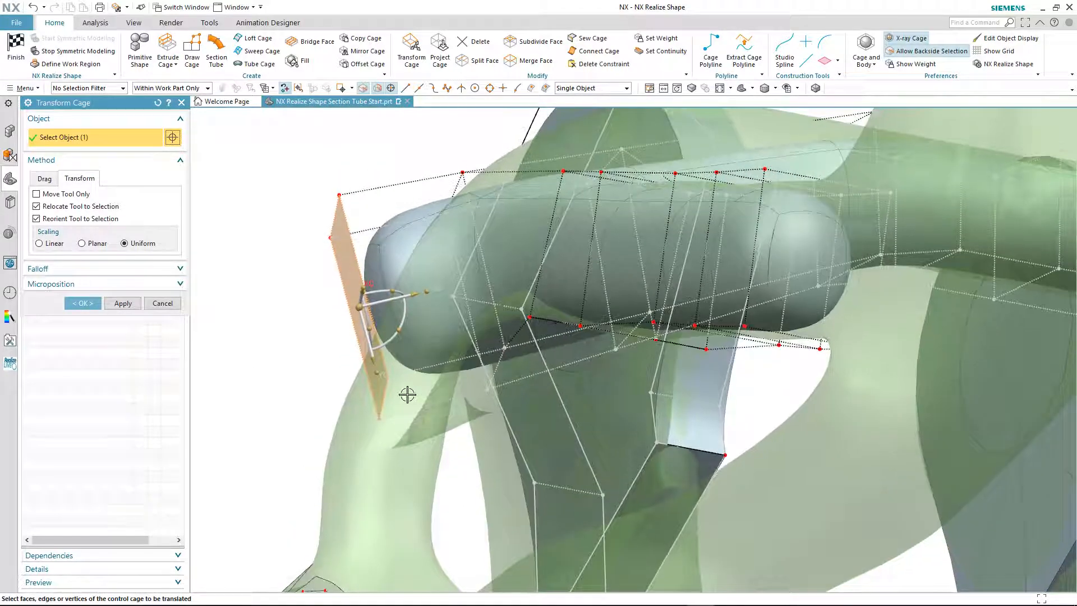
{"action": "left_click", "coordinate": [407, 395]}
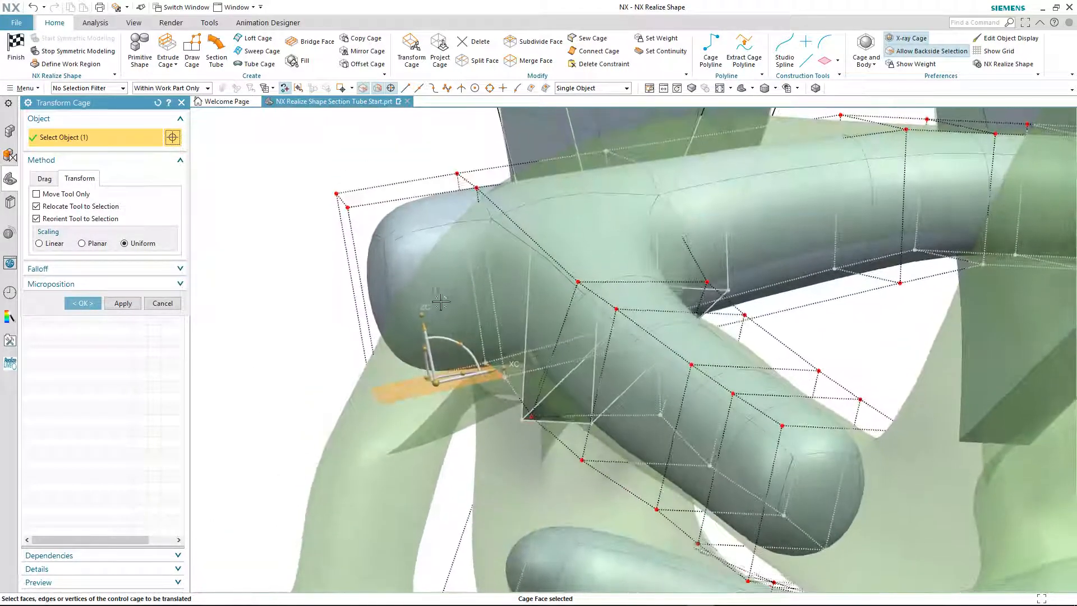
{"action": "left_click_drag", "start_coordinate": [463, 343], "coordinate": [480, 368]}
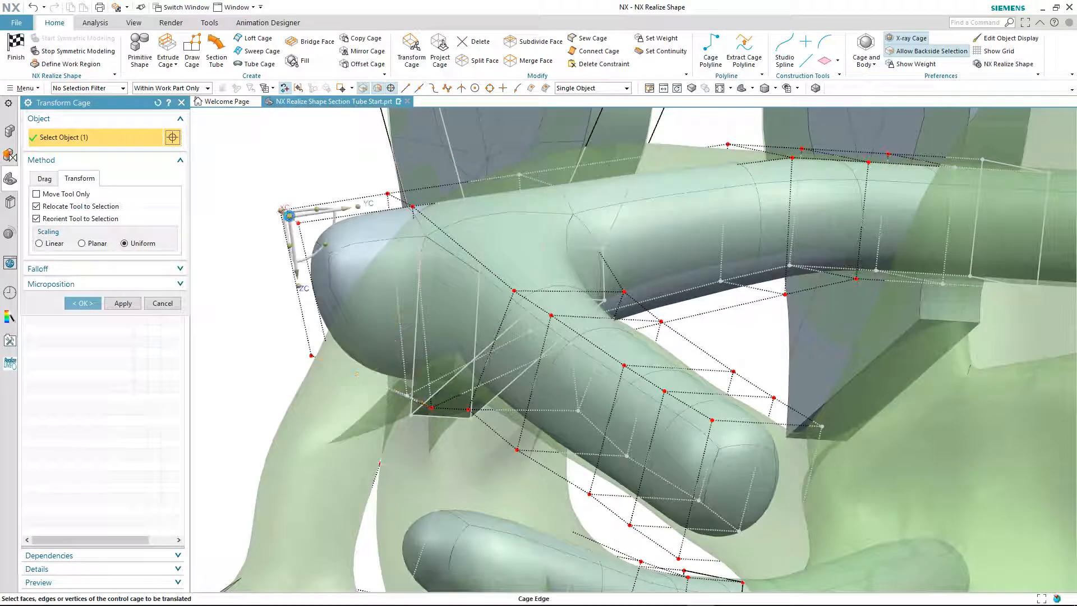
Move the upper outer edge of the tube's end cage inward and slightly down to follow the bracket's rounded corner
{"action": "left_click_drag", "start_coordinate": [345, 209], "coordinate": [365, 208]}
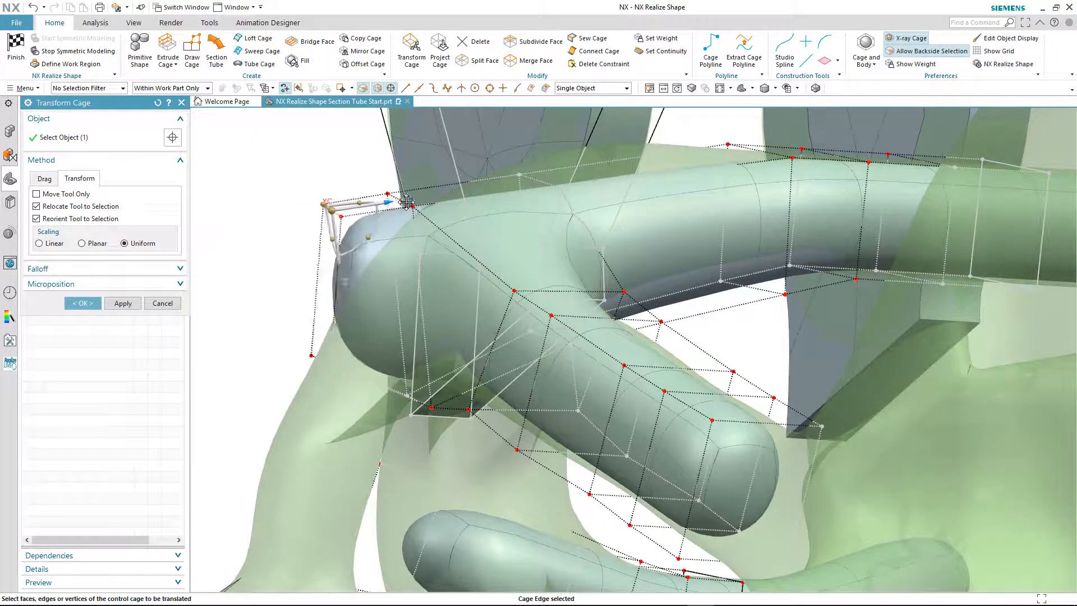
{"action": "left_click_drag", "start_coordinate": [436, 199], "coordinate": [441, 199]}
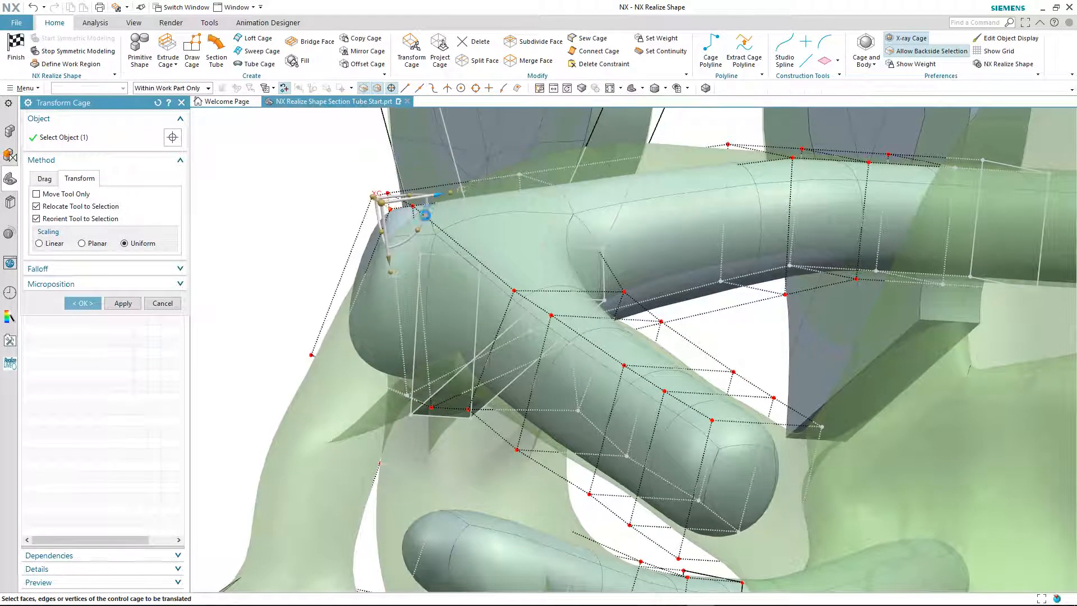
{"action": "left_click_drag", "start_coordinate": [388, 273], "coordinate": [386, 280]}
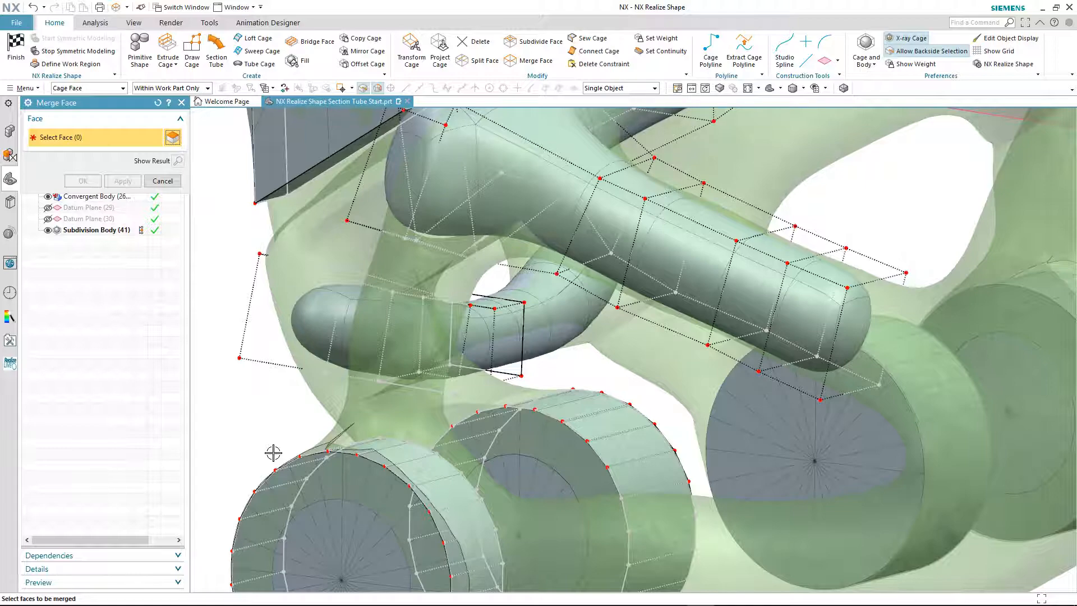
Merge the four cage faces on top of the front cylindrical boss, and bridge the merged face to the tube end's underside face
{"action": "middle_click_drag", "start_coordinate": [273, 453], "coordinate": [395, 428]}
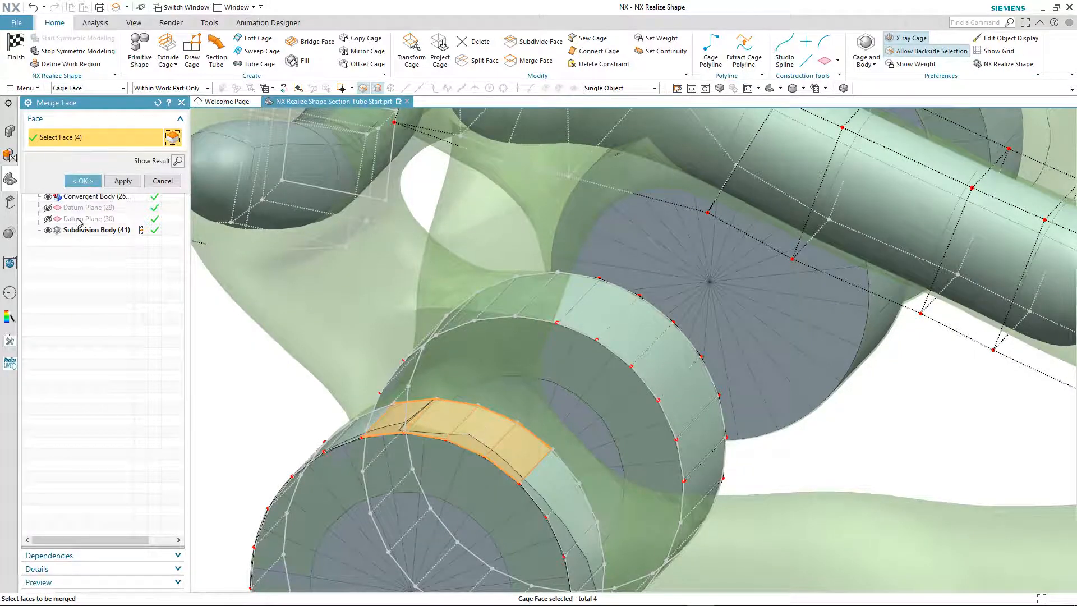
{"action": "middle_click_drag", "start_coordinate": [230, 316], "coordinate": [273, 280]}
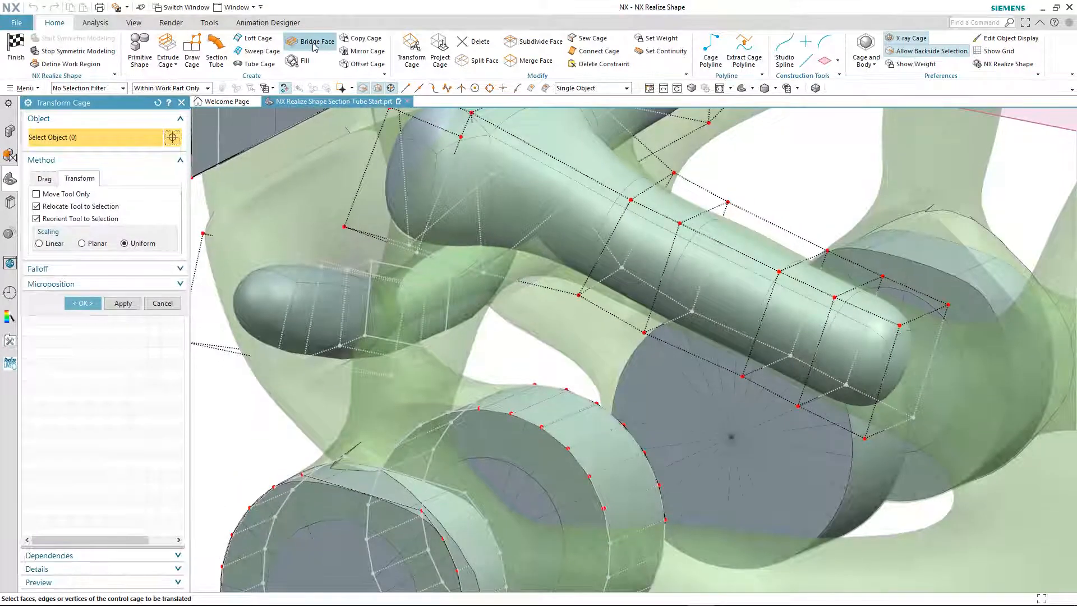
{"action": "left_click", "coordinate": [316, 44]}
{"action": "middle_click_drag", "start_coordinate": [296, 179], "coordinate": [328, 338]}
{"action": "left_click", "coordinate": [399, 242]}
{"action": "left_click", "coordinate": [145, 184]}
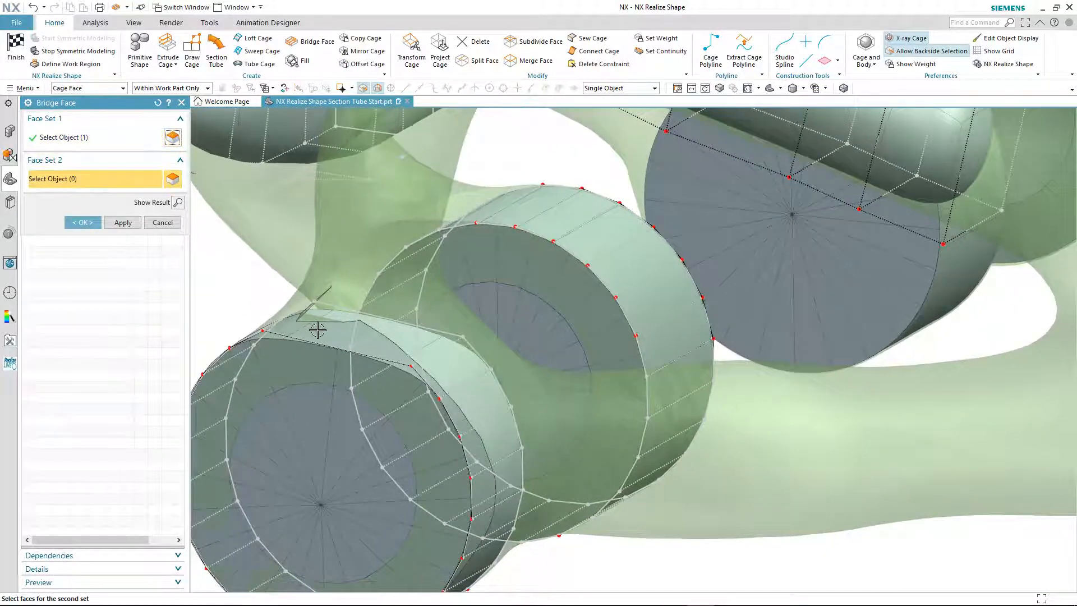
{"action": "left_click", "coordinate": [123, 223]}
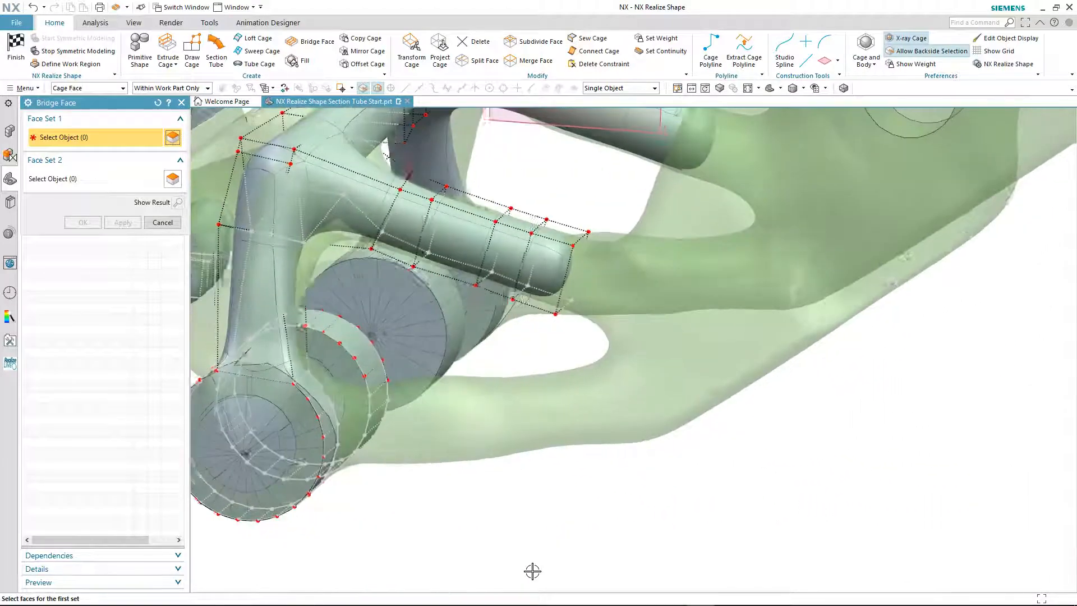
Merge the boss faces facing the lower arm, and create a 4-segment Section Tube along that arm back to the boss
{"action": "left_click", "coordinate": [528, 60]}
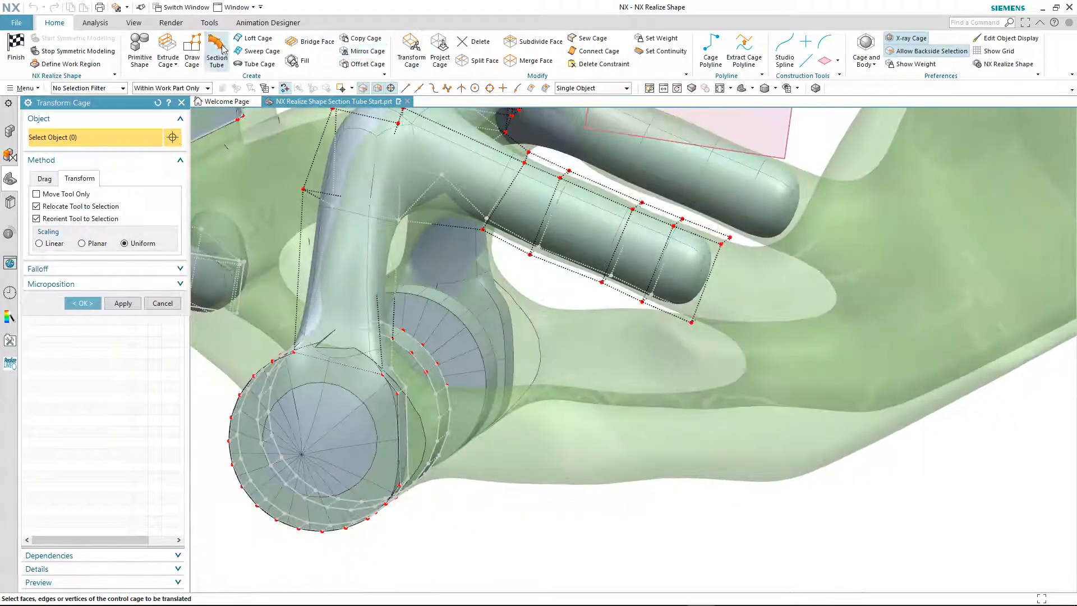
{"action": "left_click", "coordinate": [216, 53]}
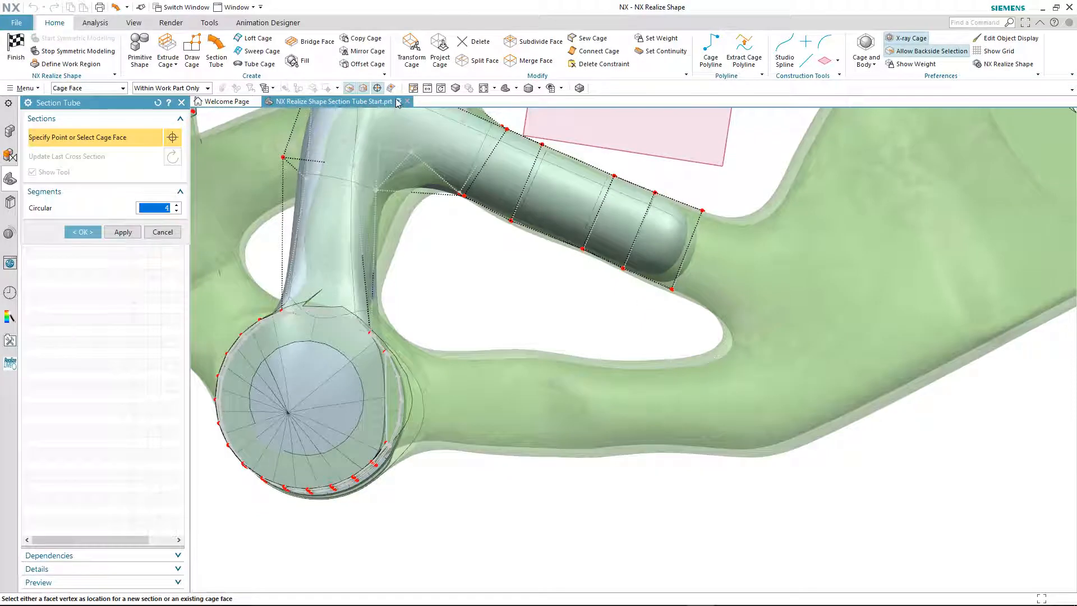
{"action": "left_click", "coordinate": [723, 367]}
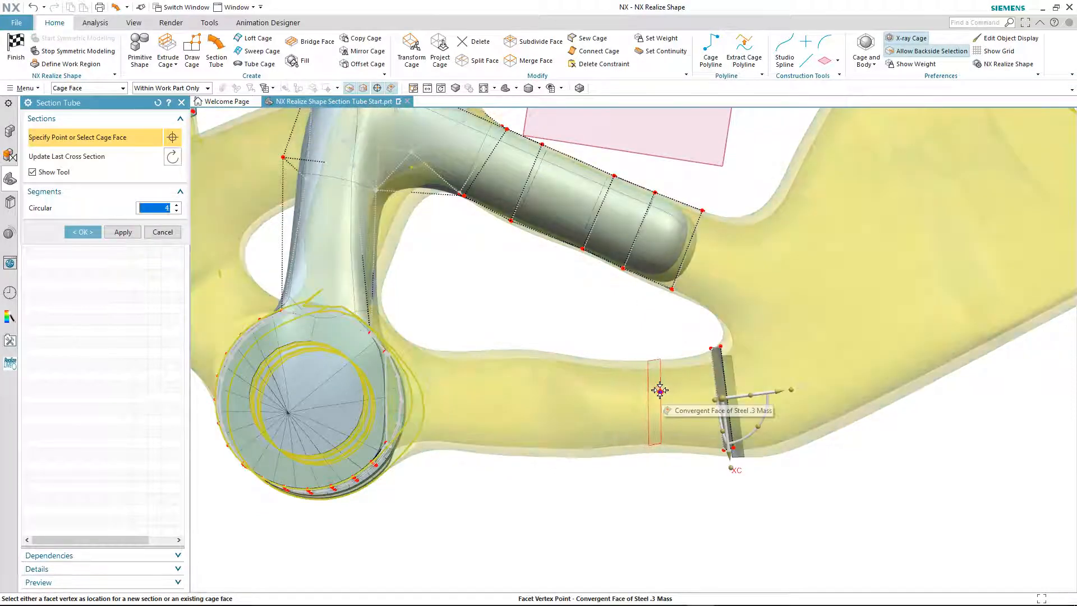
{"action": "left_click", "coordinate": [660, 390]}
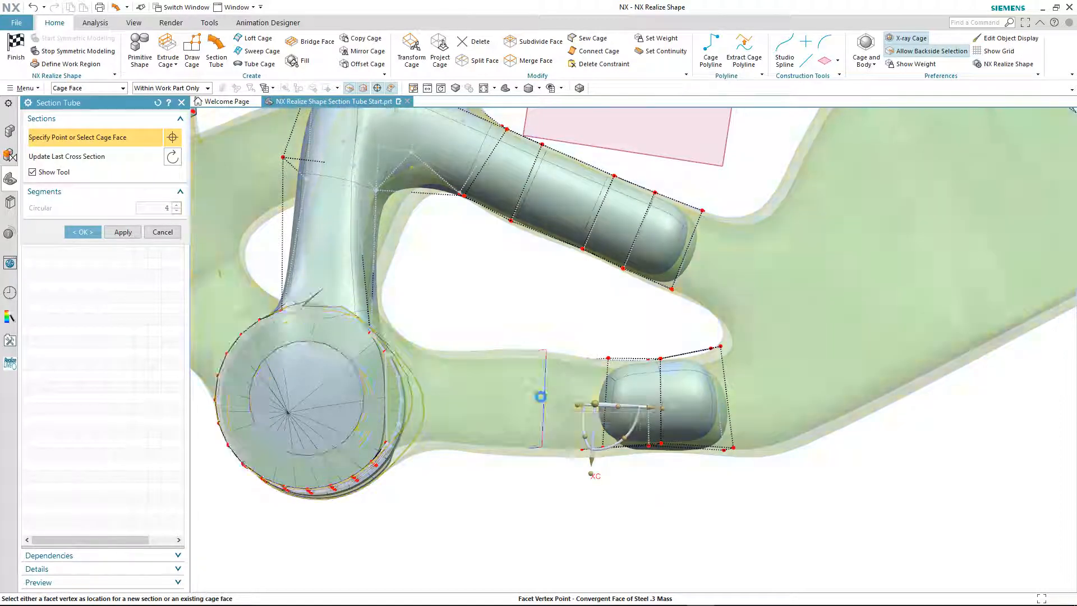
{"action": "left_click", "coordinate": [540, 397]}
{"action": "middle_click_drag", "start_coordinate": [473, 365], "coordinate": [466, 327]}
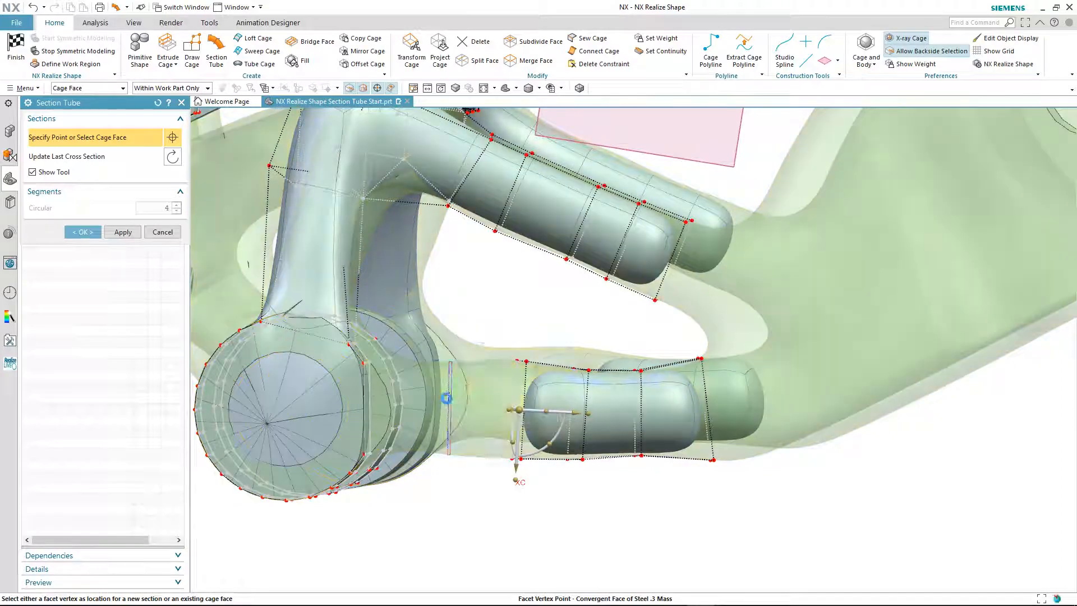
{"action": "middle_click_drag", "start_coordinate": [494, 284], "coordinate": [448, 292]}
{"action": "middle_click_drag", "start_coordinate": [397, 207], "coordinate": [419, 396]}
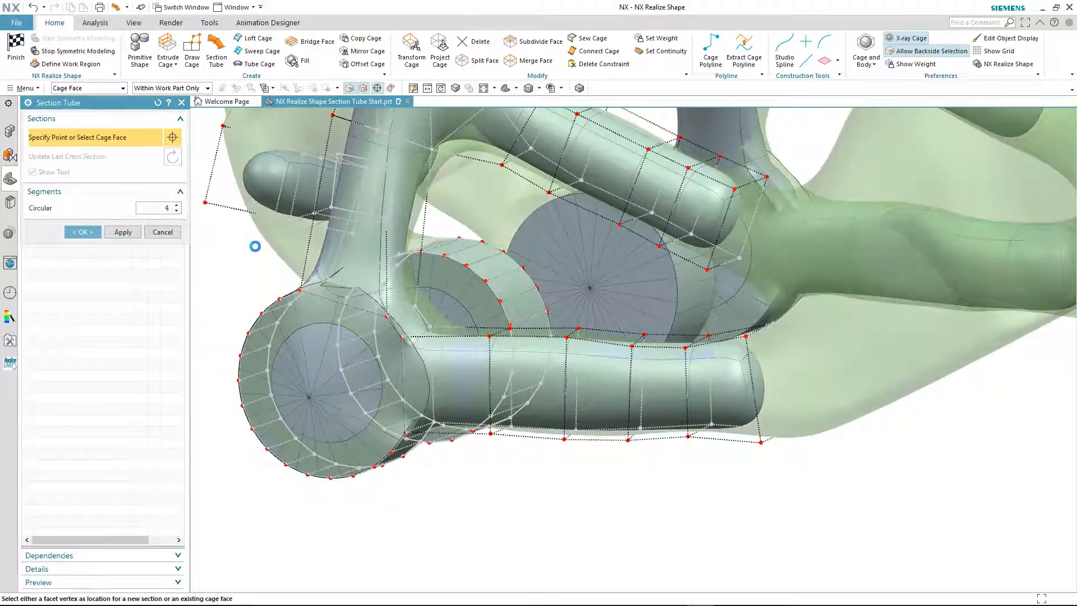
Create a 4-segment Section Tube across the wide plate, placing successive sections from the arm junction toward the mounting hole
{"action": "middle_click_drag", "start_coordinate": [561, 453], "coordinate": [611, 476]}
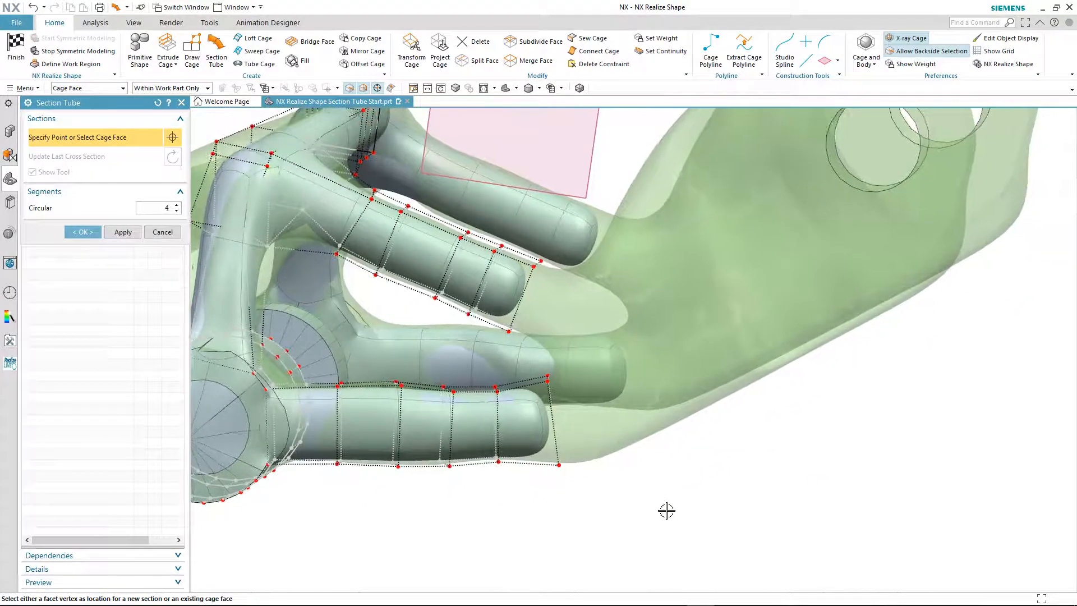
{"action": "middle_click_drag", "start_coordinate": [667, 510], "coordinate": [779, 504]}
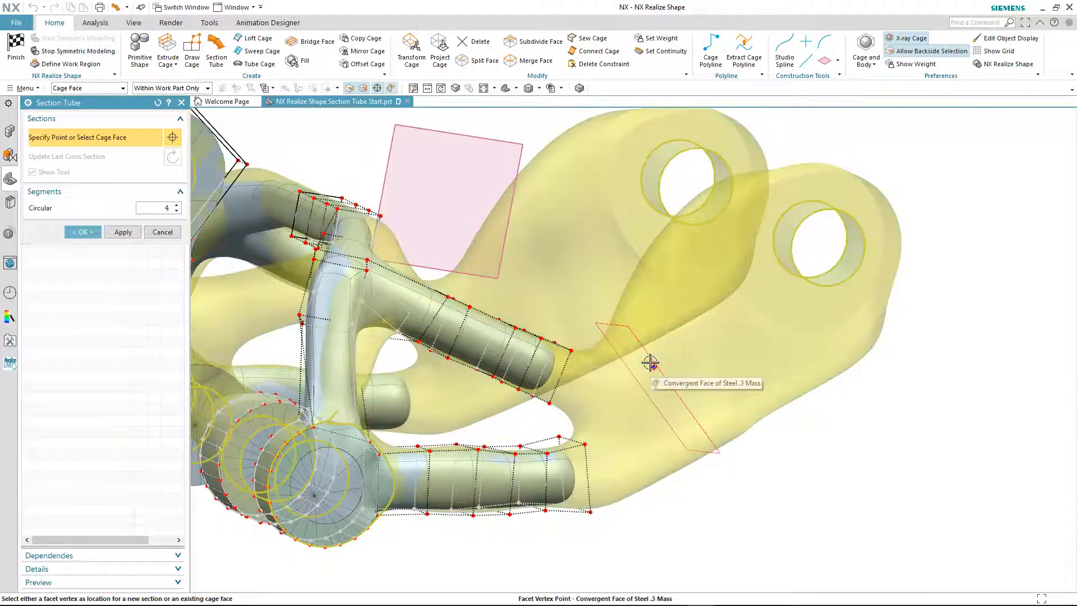
{"action": "left_click", "coordinate": [675, 348]}
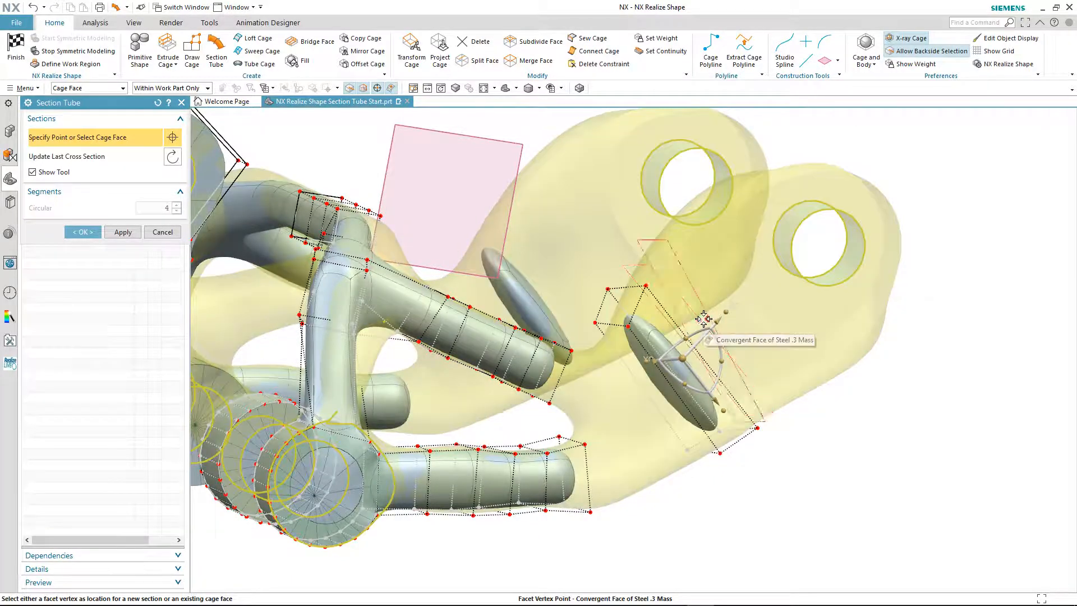
{"action": "left_click", "coordinate": [705, 320]}
{"action": "left_click", "coordinate": [725, 304]}
{"action": "left_click", "coordinate": [724, 305]}
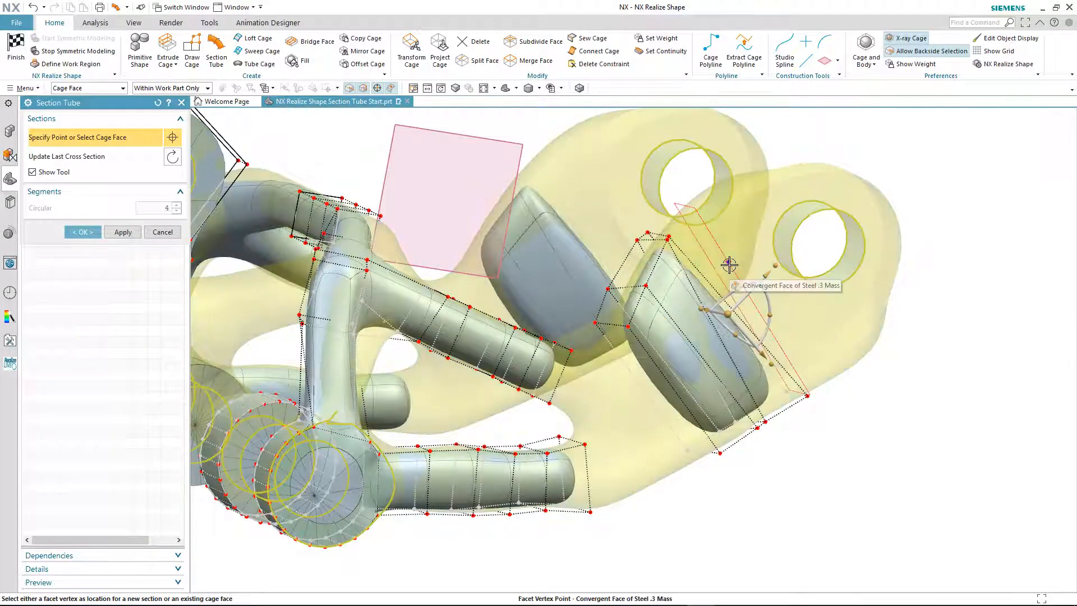
{"action": "middle_click_drag", "start_coordinate": [793, 342], "coordinate": [613, 123]}
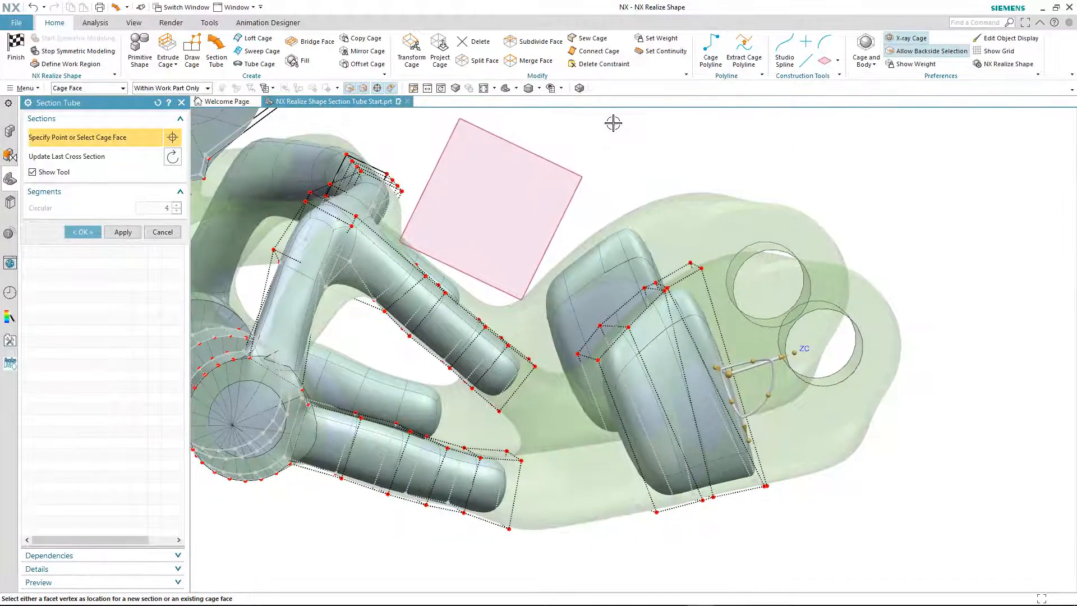
Split the loop of ten faces around the wide plate's cage uniformly with number 2, using a cage edge as reference
{"action": "left_click", "coordinate": [486, 61]}
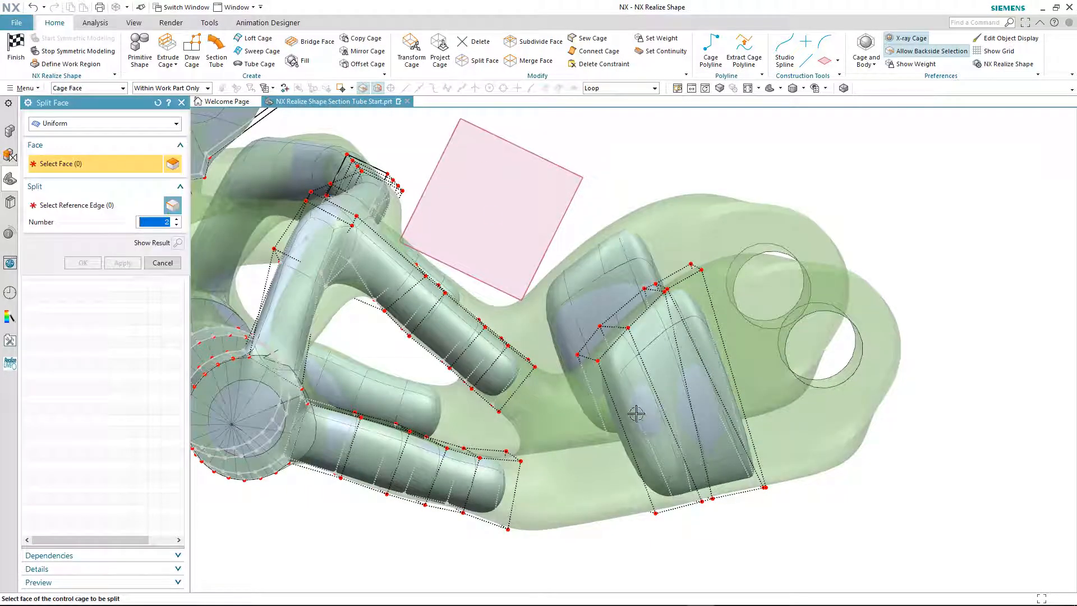
{"action": "middle_click", "coordinate": [625, 427]}
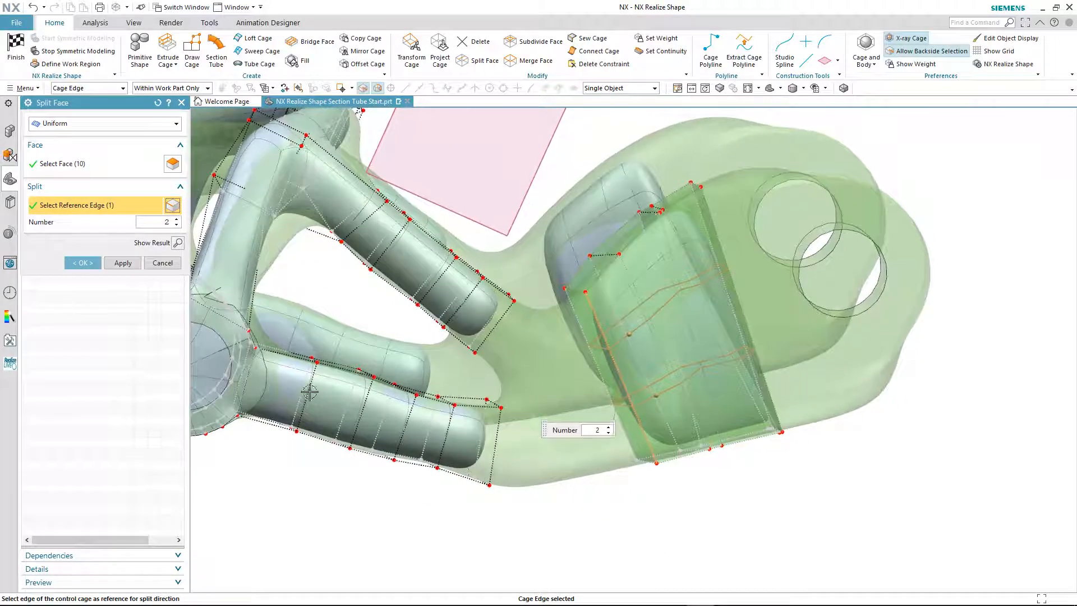
{"action": "left_click", "coordinate": [92, 264]}
{"action": "left_click", "coordinate": [411, 51]}
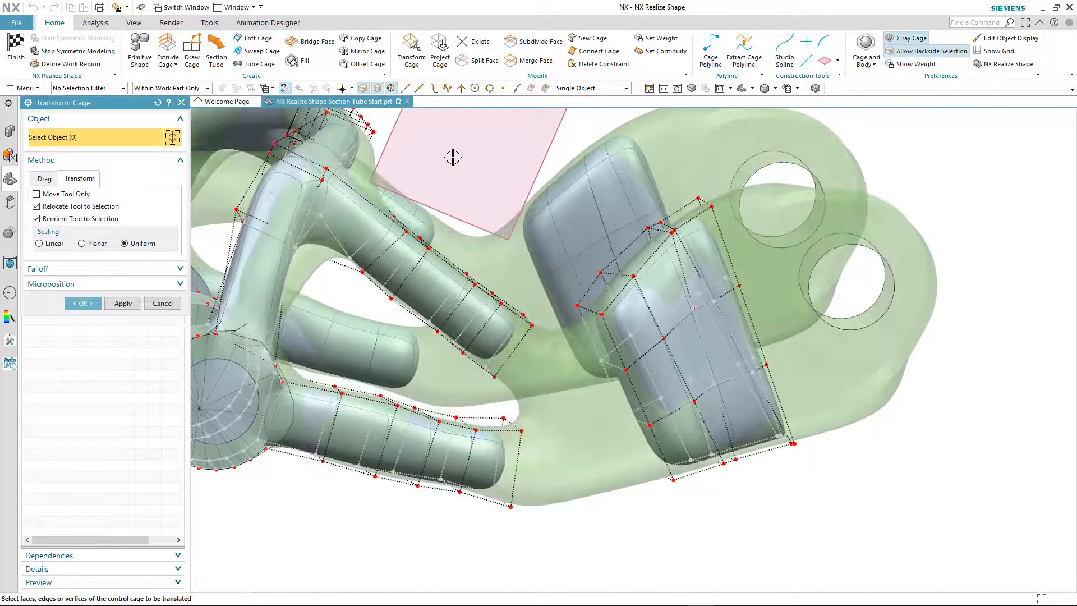
Bridge the end faces of the upper and lower arm tubes to the matching side faces of the wide plate's cage
{"action": "left_click", "coordinate": [329, 47]}
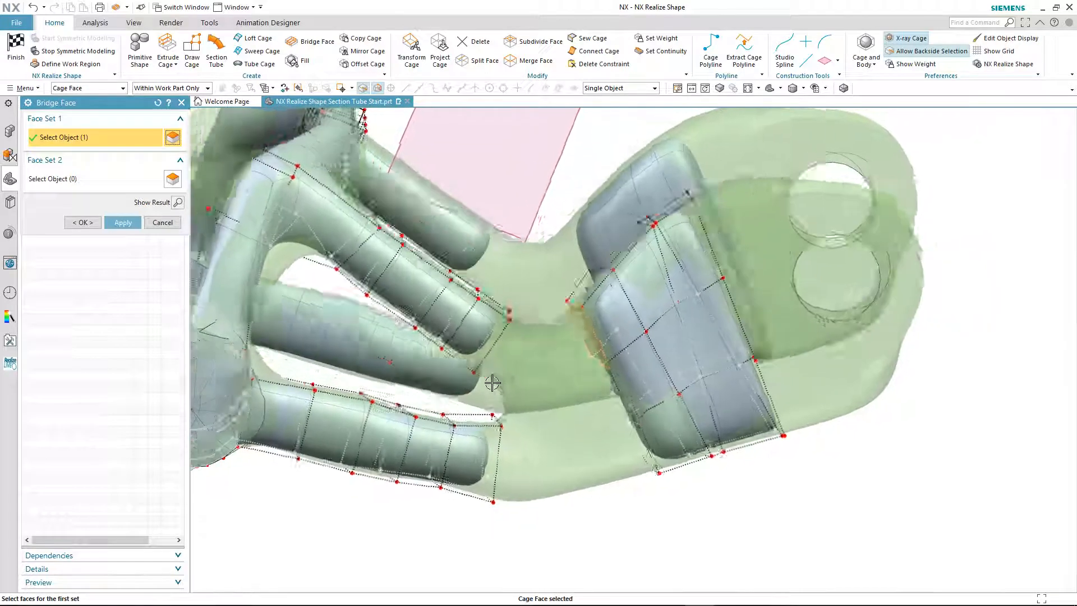
{"action": "left_click", "coordinate": [40, 181]}
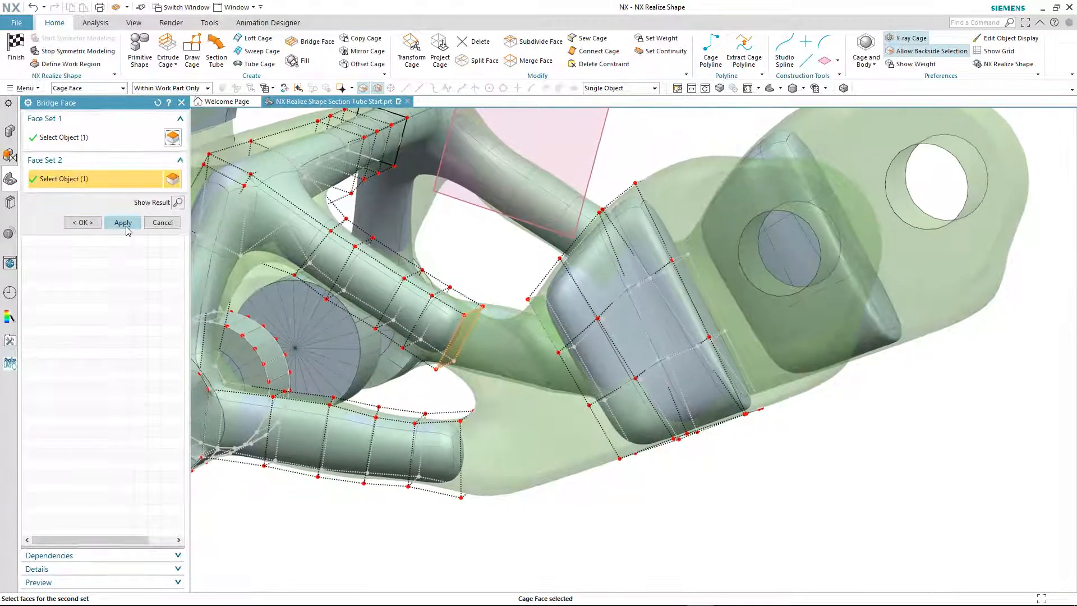
{"action": "left_click", "coordinate": [123, 223]}
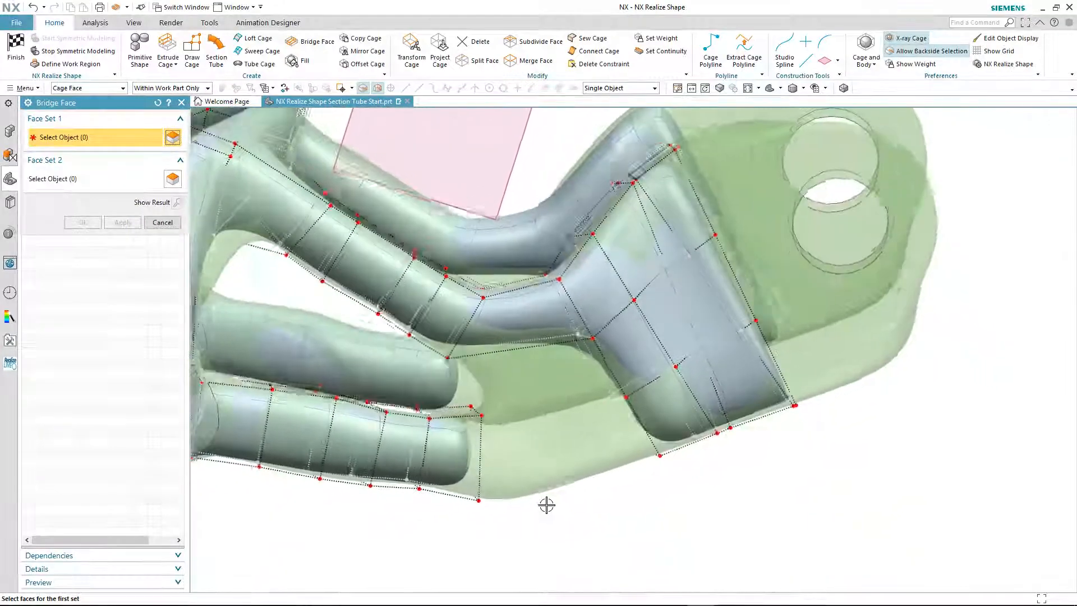
{"action": "left_click", "coordinate": [668, 437]}
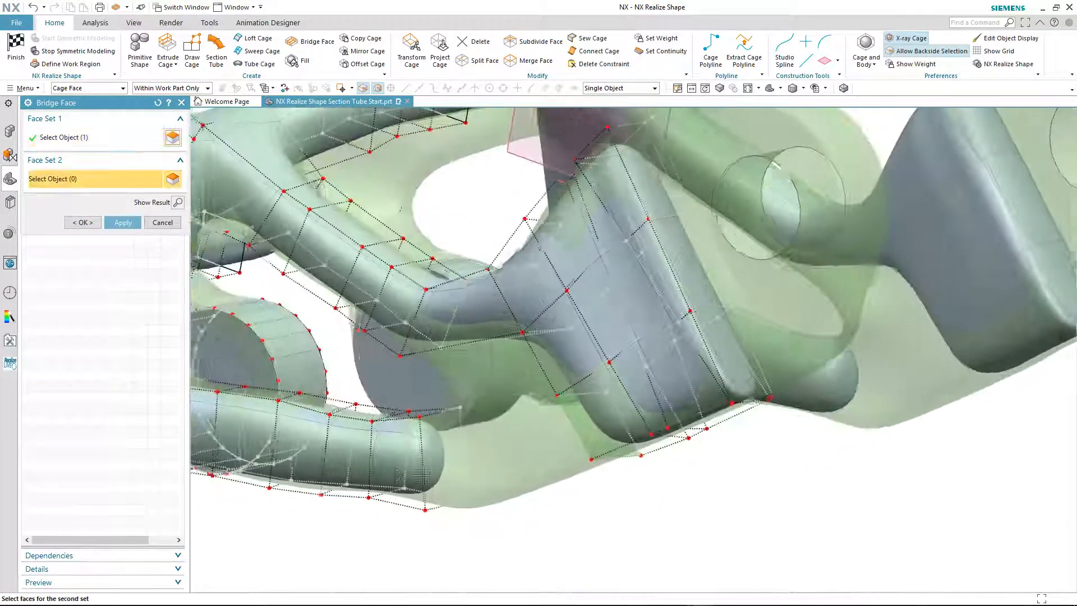
{"action": "left_click", "coordinate": [450, 472]}
{"action": "left_click", "coordinate": [84, 224]}
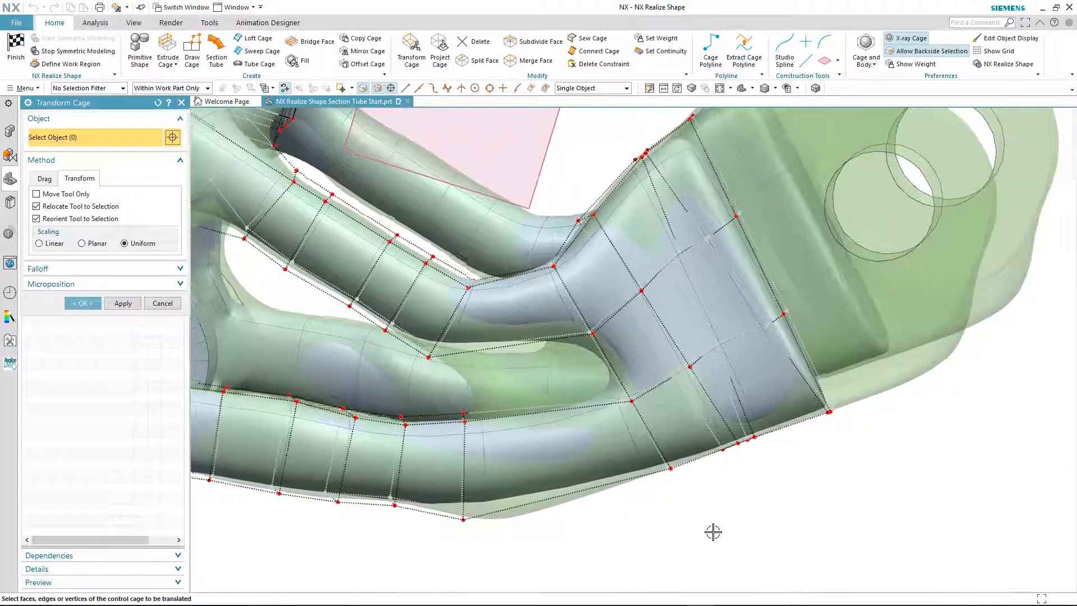
Align the Transform Cage tool on the wide plate's cage face between the two arms, and move that face inward to the arm junction
{"action": "left_click", "coordinate": [416, 58]}
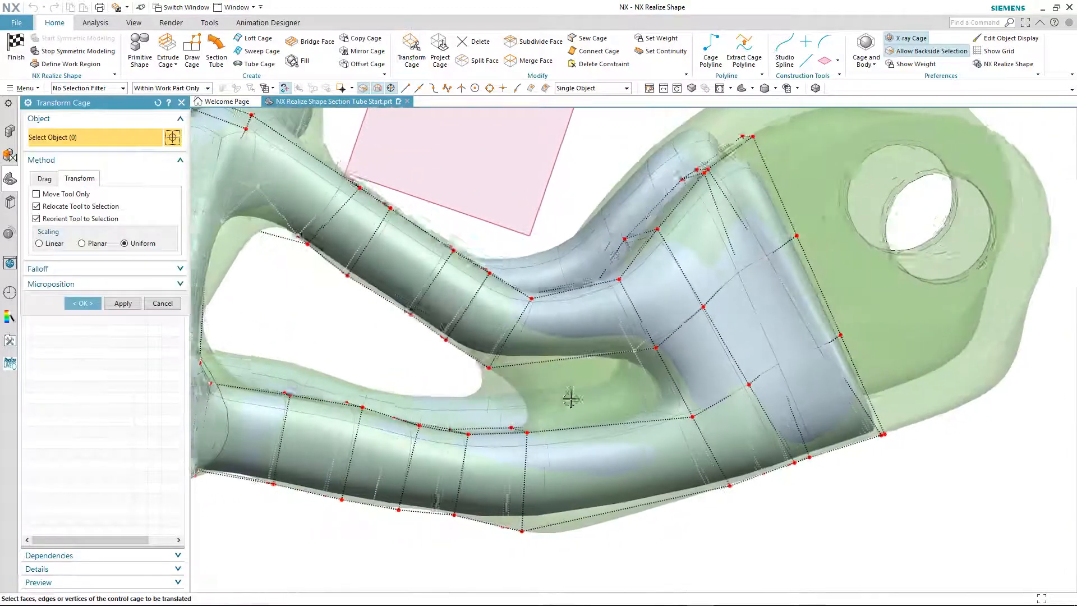
{"action": "left_click", "coordinate": [678, 385]}
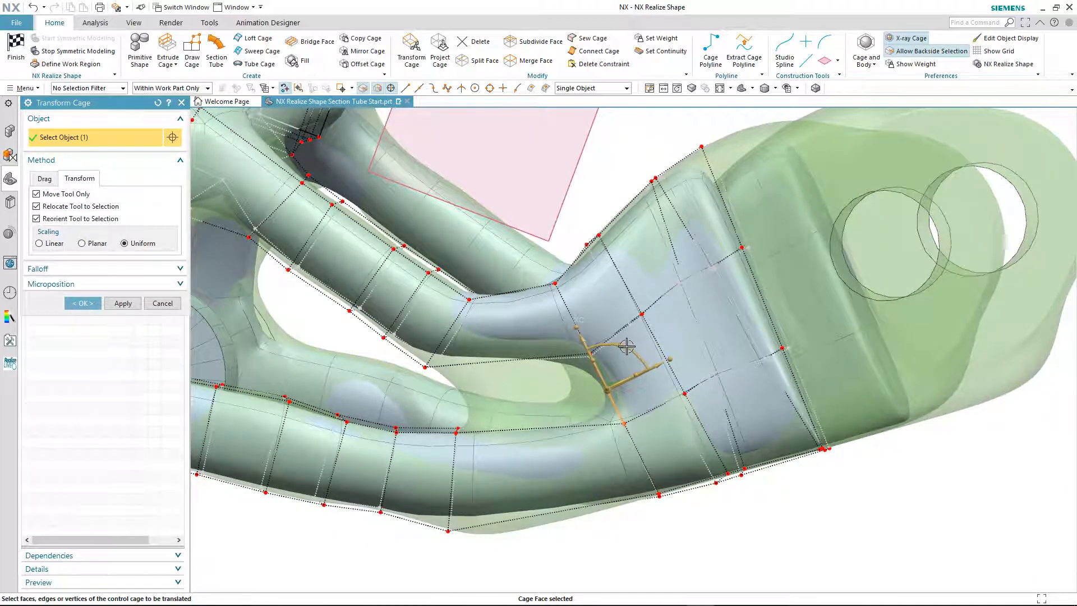
{"action": "left_click_drag", "start_coordinate": [626, 347], "coordinate": [643, 358]}
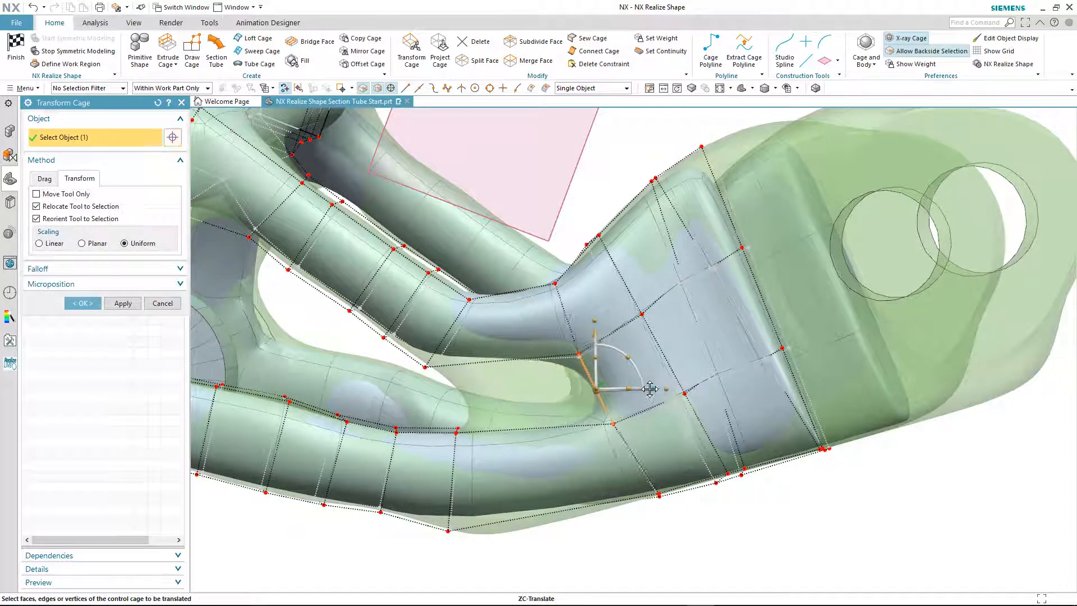
{"action": "left_click_drag", "start_coordinate": [651, 388], "coordinate": [565, 403]}
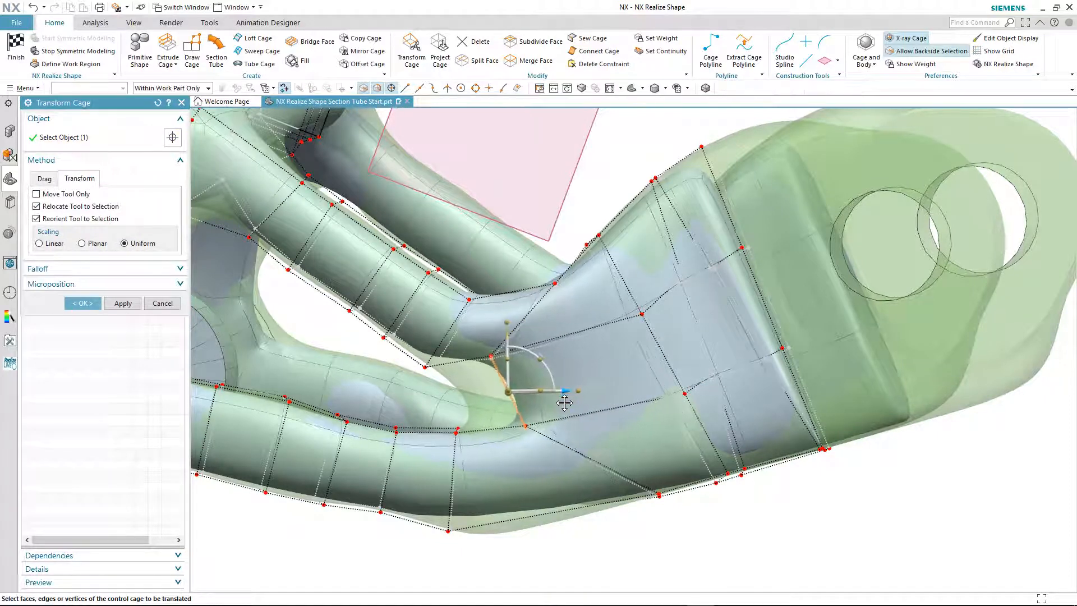
{"action": "left_click_drag", "start_coordinate": [535, 409], "coordinate": [525, 413]}
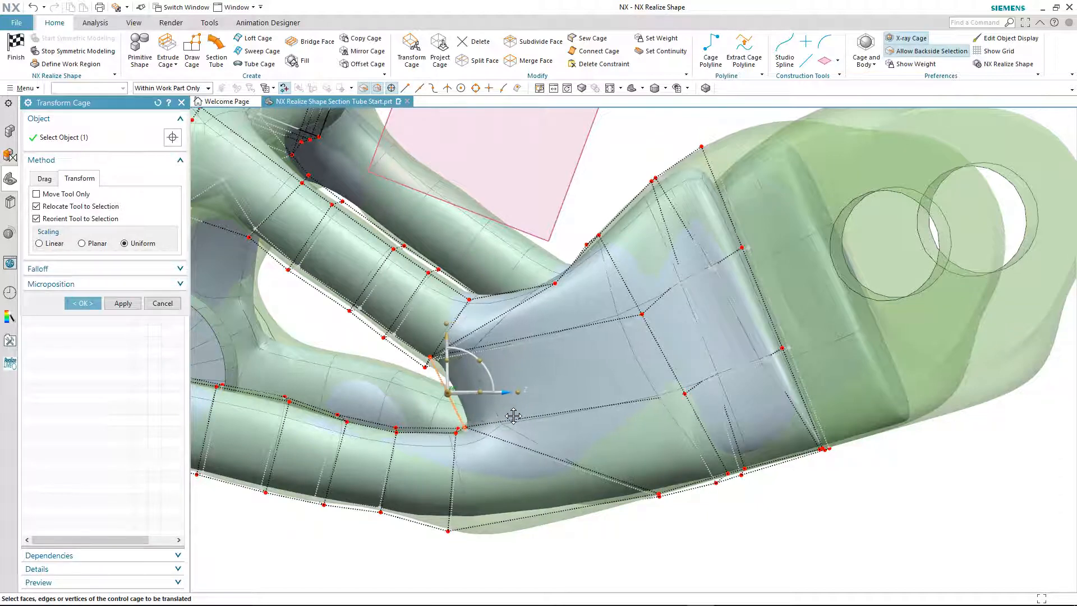
Fine-tune the position of the moved face's lower cage edge to fit the inner curve where the lower arm meets the plate
{"action": "scroll", "coordinate": [436, 416], "scroll_direction": "up", "scroll_amount": 5}
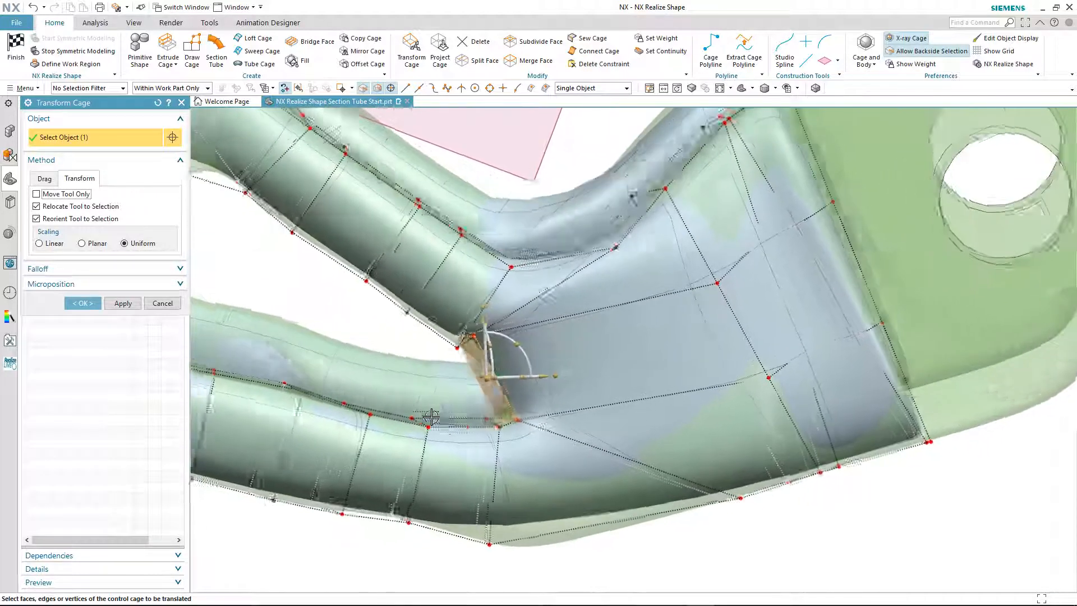
{"action": "scroll", "coordinate": [436, 416], "scroll_direction": "up", "scroll_amount": 4}
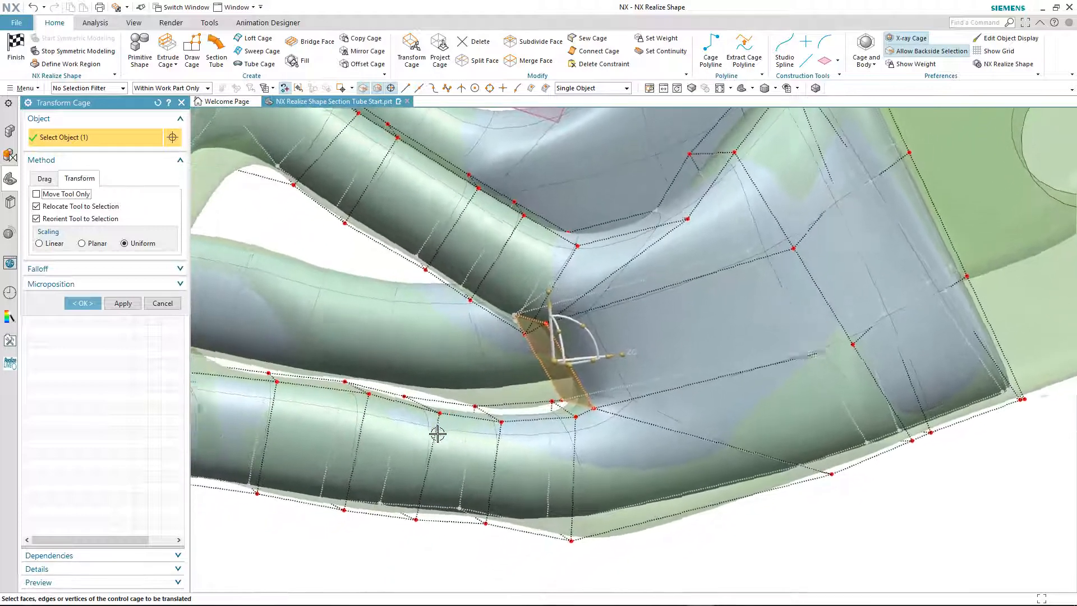
{"action": "scroll", "coordinate": [443, 440], "scroll_direction": "up", "scroll_amount": 4}
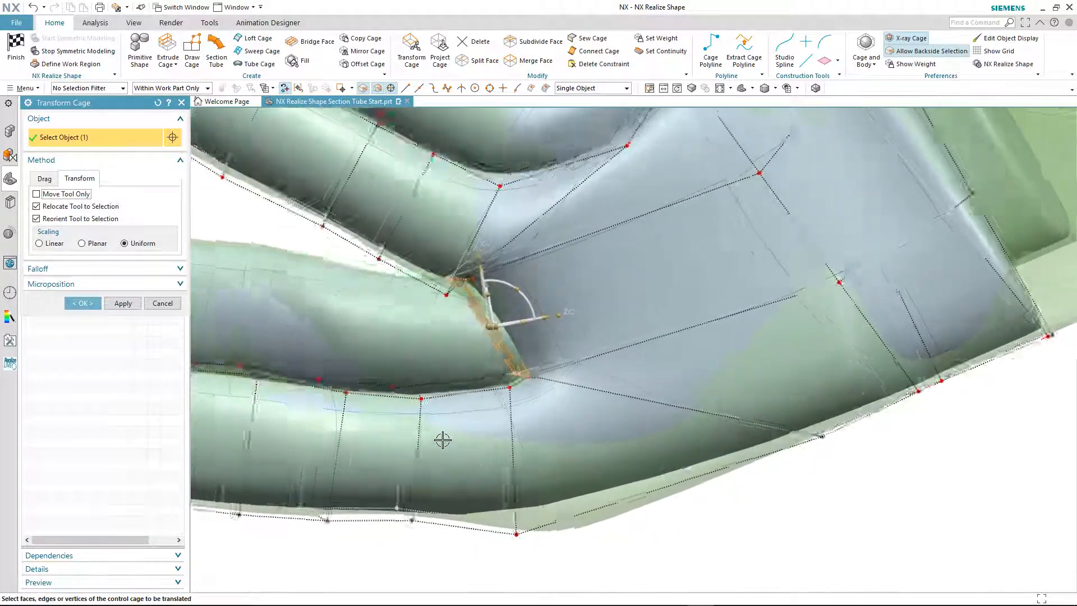
{"action": "middle_click_drag", "start_coordinate": [443, 439], "coordinate": [505, 339]}
{"action": "left_click", "coordinate": [584, 365]}
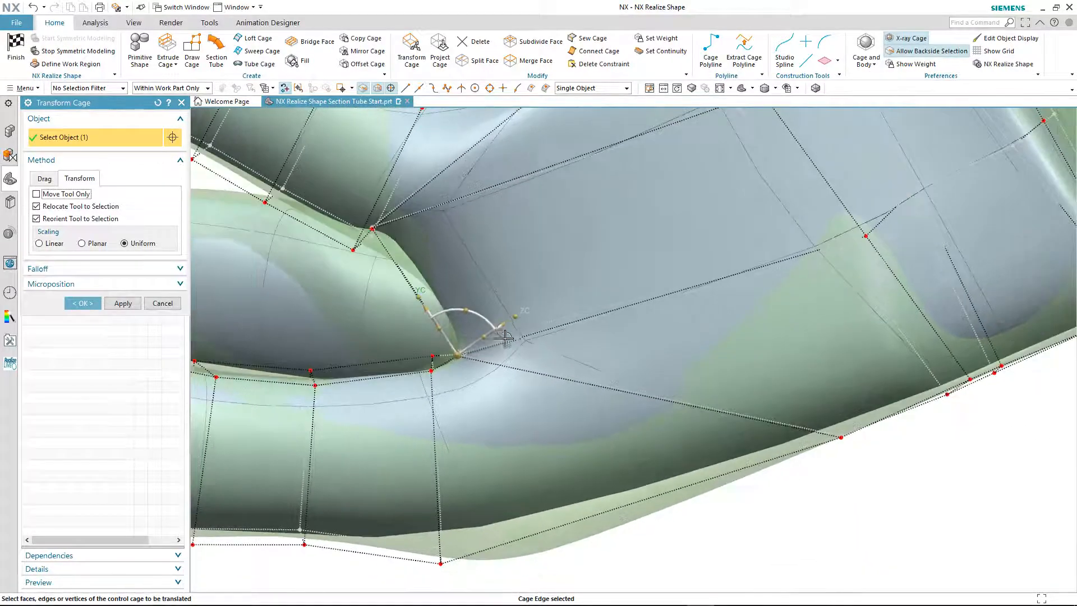
{"action": "left_click_drag", "start_coordinate": [426, 307], "coordinate": [413, 292]}
Shift the upper cage edge at the arm junction along two tool axes to follow the upper arm's underside, and apply the transformation
{"action": "middle_click_drag", "start_coordinate": [341, 342], "coordinate": [537, 303]}
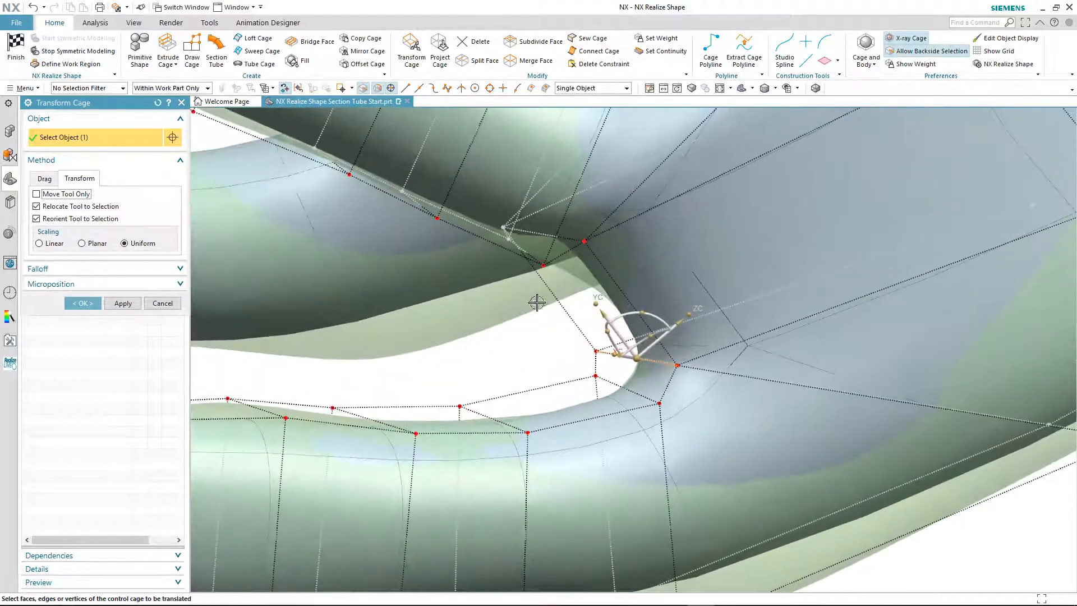
{"action": "left_click", "coordinate": [547, 236]}
{"action": "middle_click_drag", "start_coordinate": [547, 236], "coordinate": [452, 193]}
{"action": "left_click", "coordinate": [452, 183]}
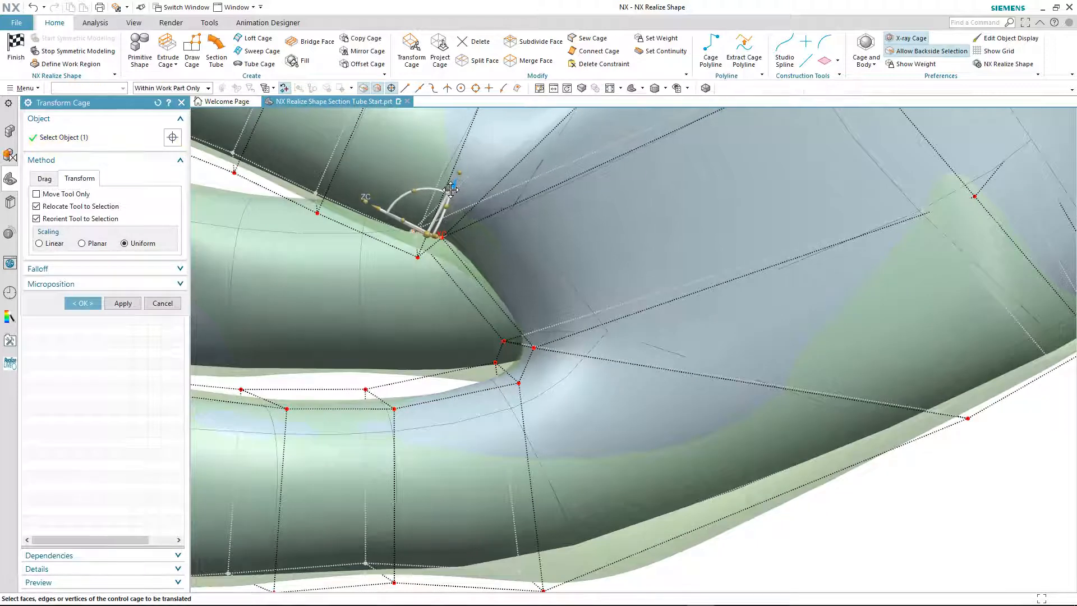
{"action": "left_click_drag", "start_coordinate": [451, 190], "coordinate": [450, 219]}
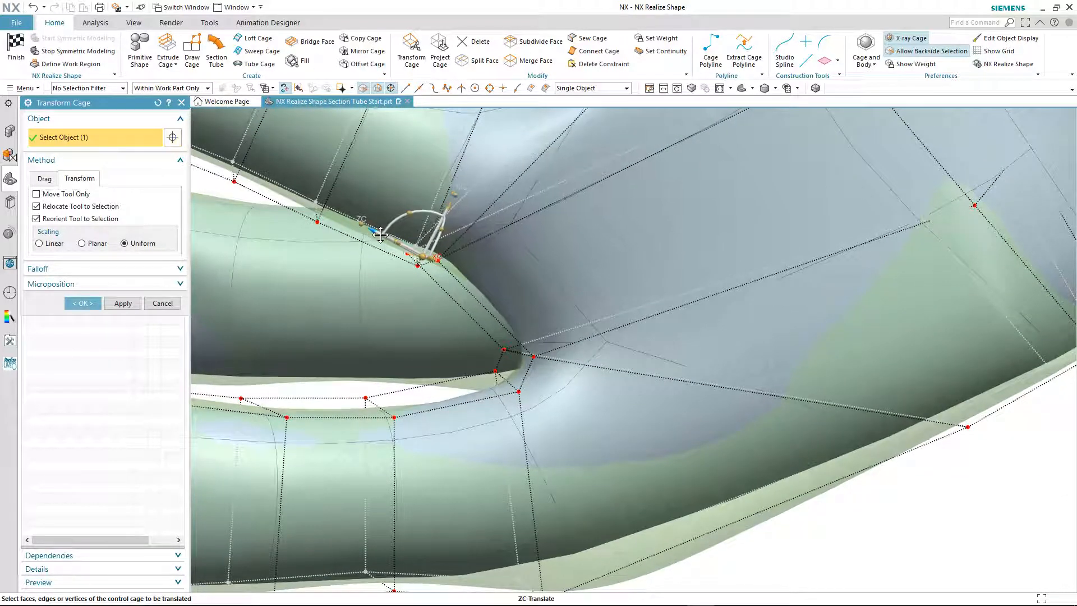
{"action": "left_click_drag", "start_coordinate": [372, 232], "coordinate": [407, 256]}
{"action": "middle_click_drag", "start_coordinate": [338, 309], "coordinate": [246, 404]}
{"action": "scroll", "coordinate": [377, 351], "scroll_direction": "down", "scroll_amount": 5}
{"action": "left_click", "coordinate": [123, 303]}
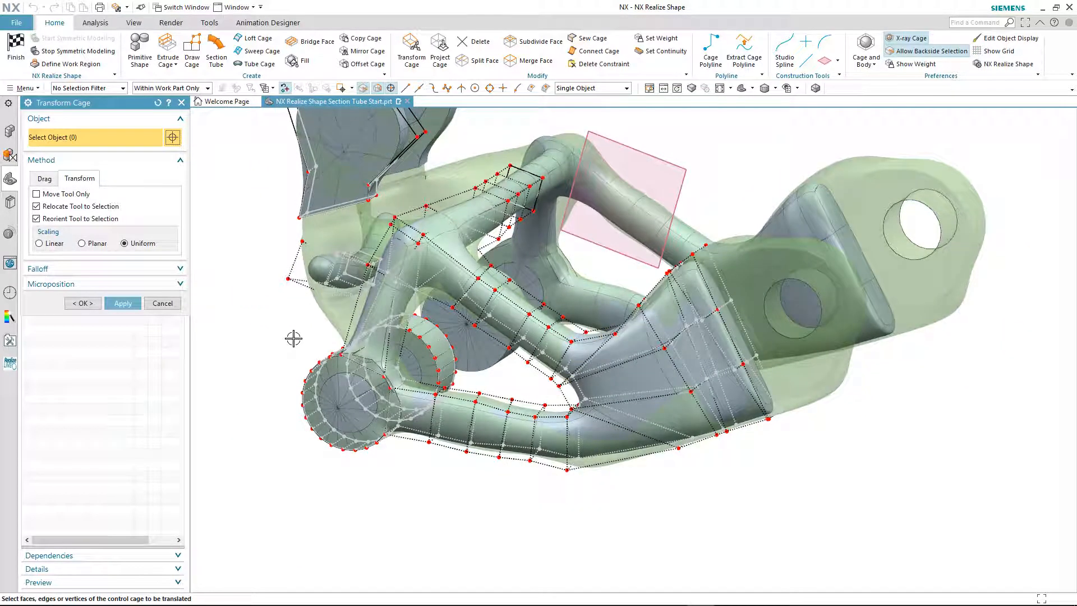
Create a 4-segment Section Tube around the mounting hole's upper side, from its outer end back to the wide plate's upper end face, with the tool hidden
{"action": "middle_click_drag", "start_coordinate": [294, 339], "coordinate": [272, 350]}
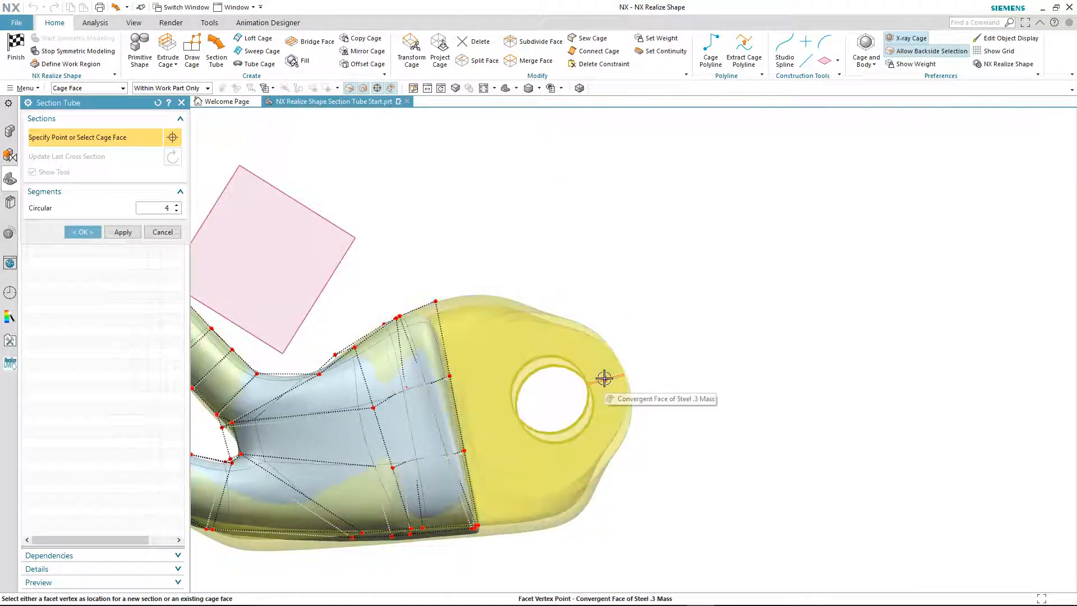
{"action": "left_click", "coordinate": [595, 360]}
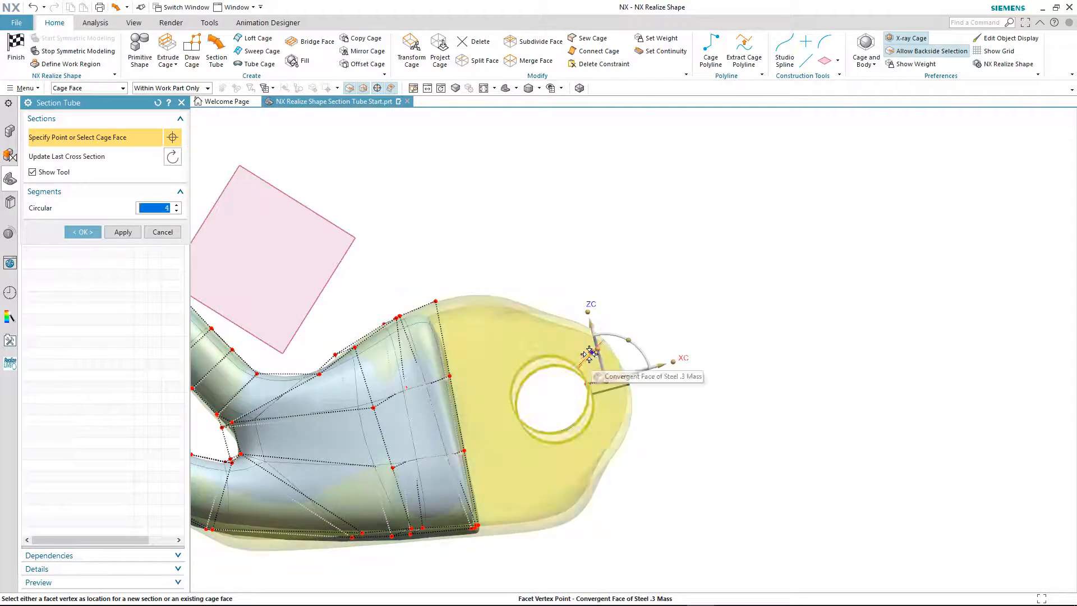
{"action": "left_click", "coordinate": [32, 172]}
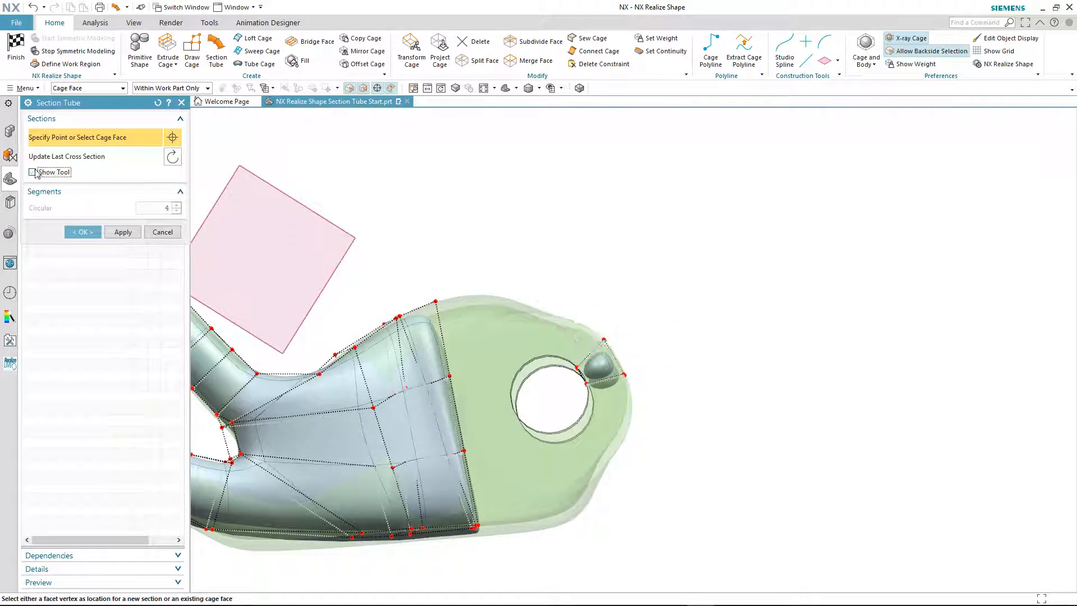
{"action": "left_click", "coordinate": [547, 335]}
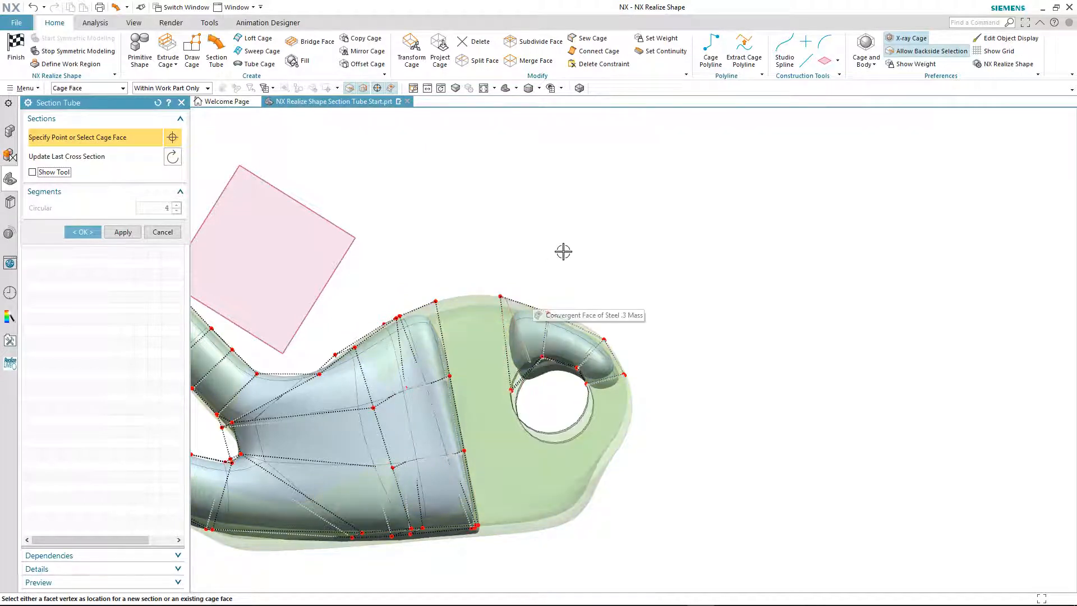
{"action": "middle_click_drag", "start_coordinate": [562, 251], "coordinate": [541, 265]}
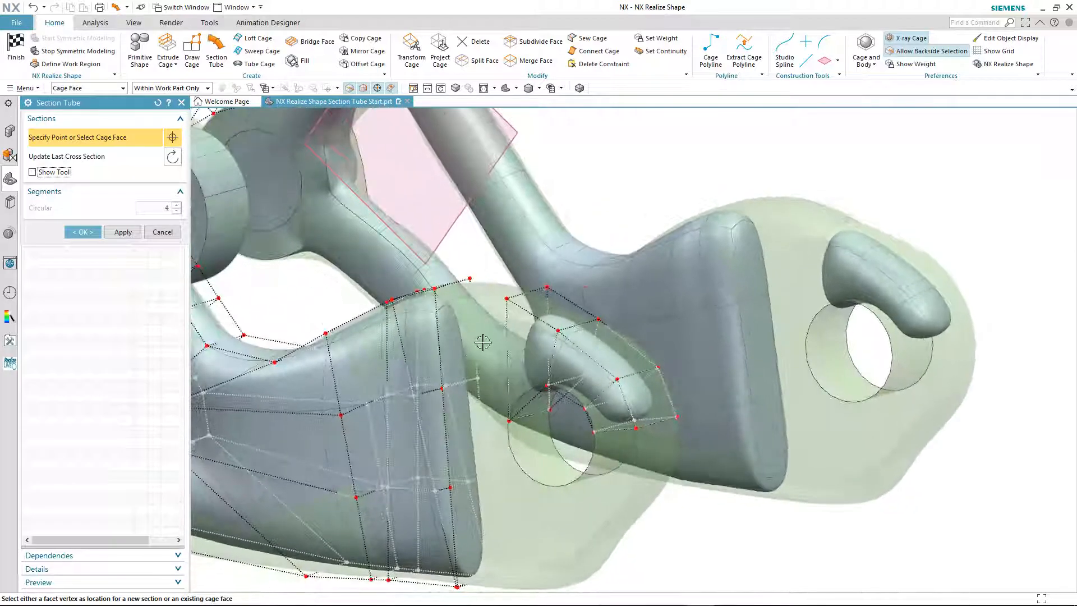
{"action": "left_click", "coordinate": [392, 88]}
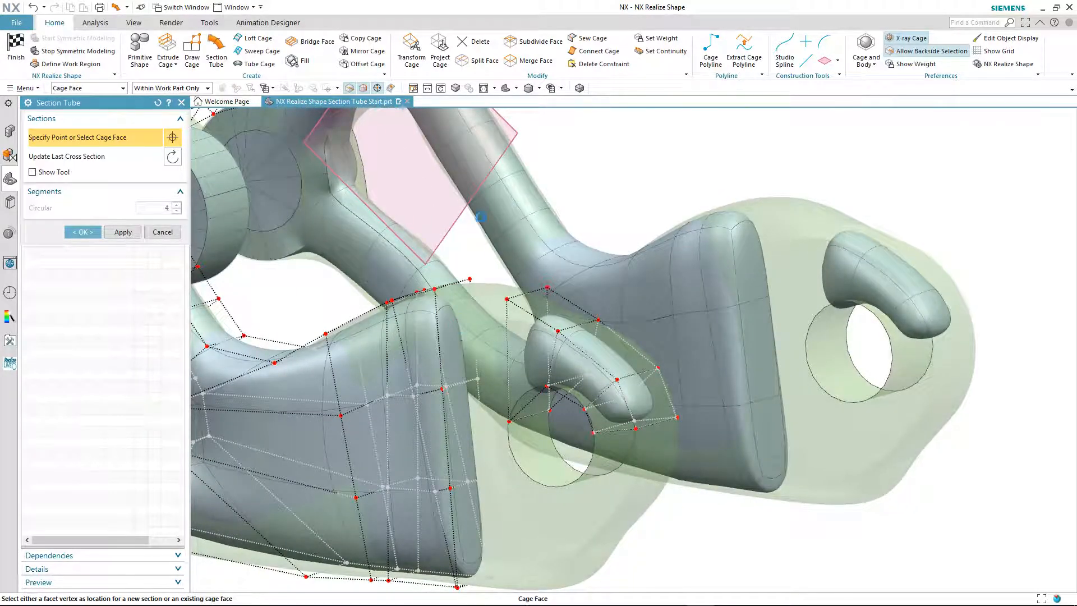
{"action": "middle_click_drag", "start_coordinate": [457, 340], "coordinate": [472, 134]}
{"action": "left_click", "coordinate": [392, 88]}
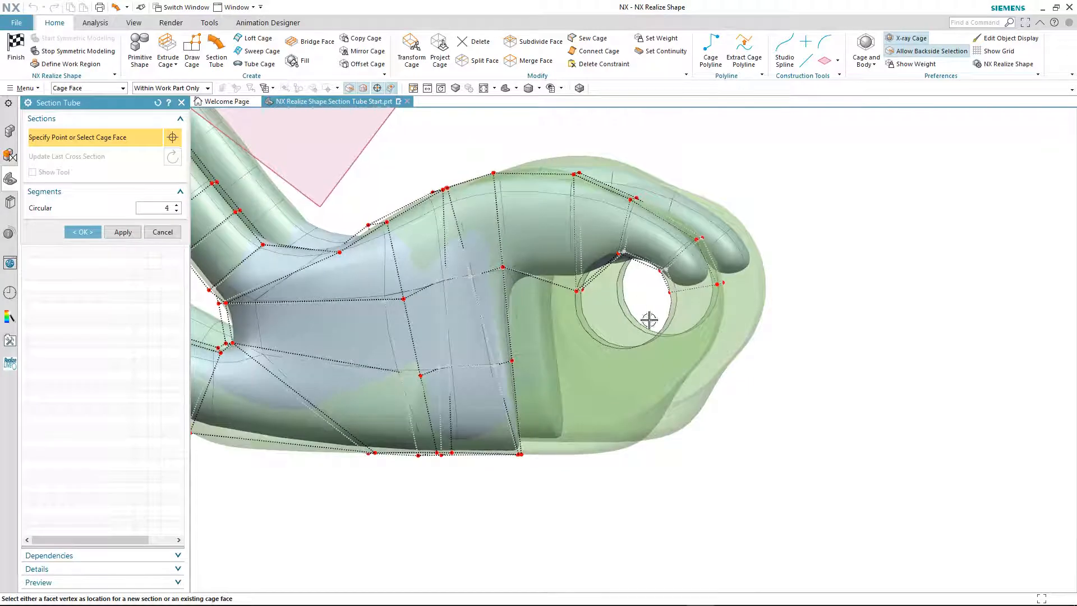
Create a second 4-segment Section Tube around the mounting hole's lower side, ending at the wide plate's lower end face
{"action": "left_click", "coordinate": [695, 334]}
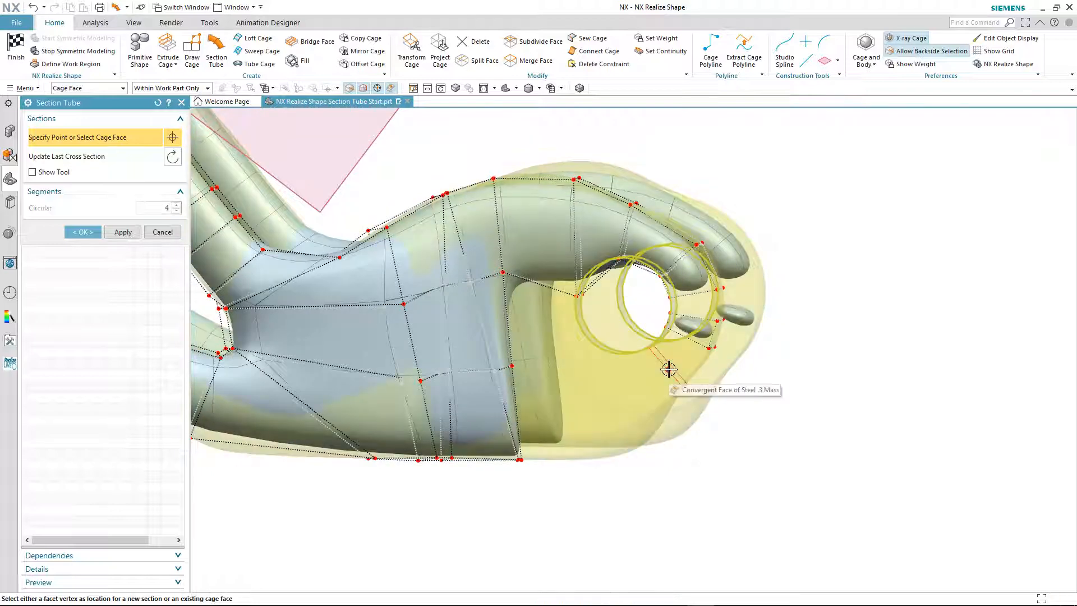
{"action": "left_click", "coordinate": [669, 369]}
{"action": "left_click", "coordinate": [644, 383]}
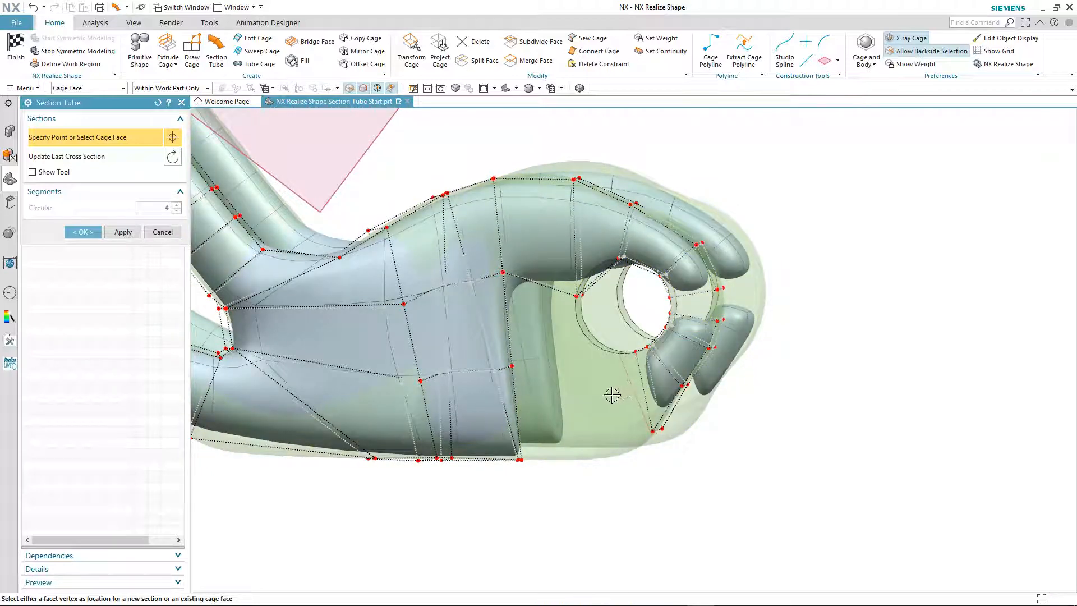
{"action": "left_click", "coordinate": [611, 394]}
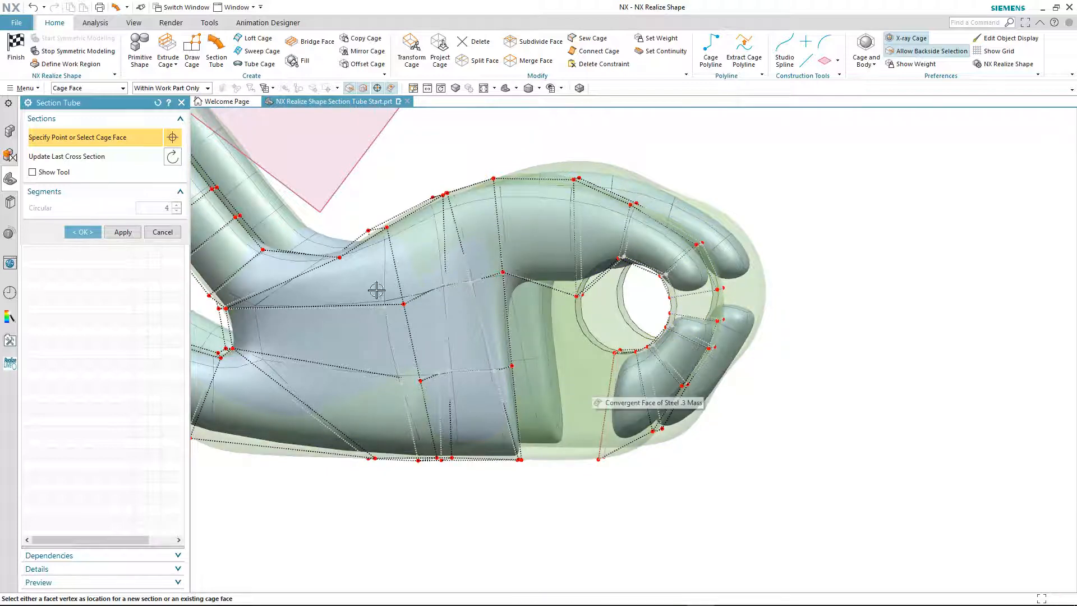
{"action": "middle_click_drag", "start_coordinate": [367, 309], "coordinate": [396, 94]}
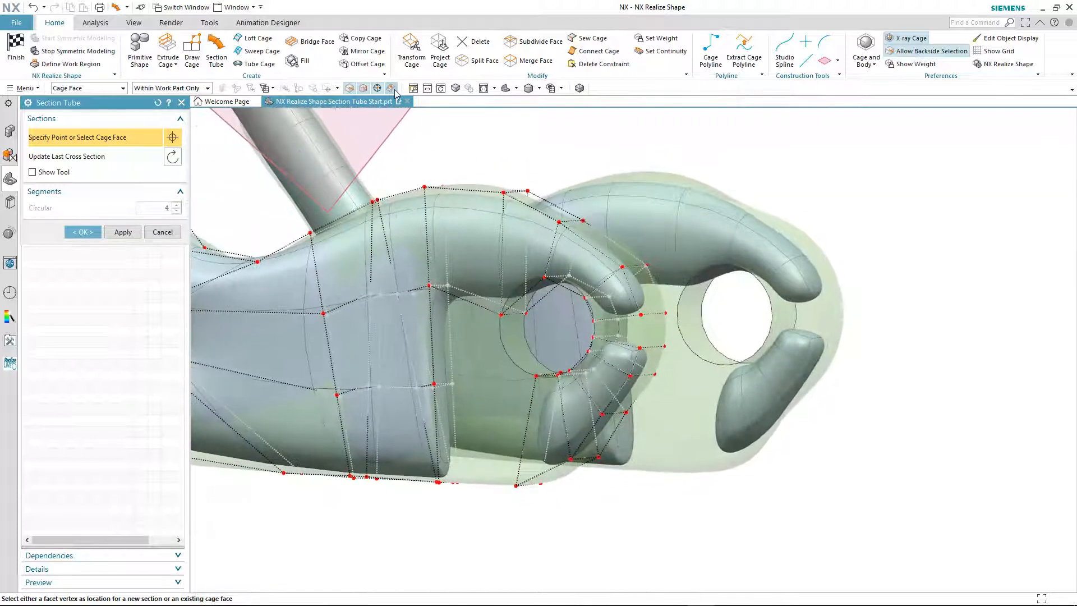
{"action": "mouse_move", "coordinate": [463, 404]}
{"action": "middle_mouse_down"}
{"action": "mouse_move", "coordinate": [469, 471]}
{"action": "mouse_move", "coordinate": [469, 385]}
{"action": "middle_mouse_up"}
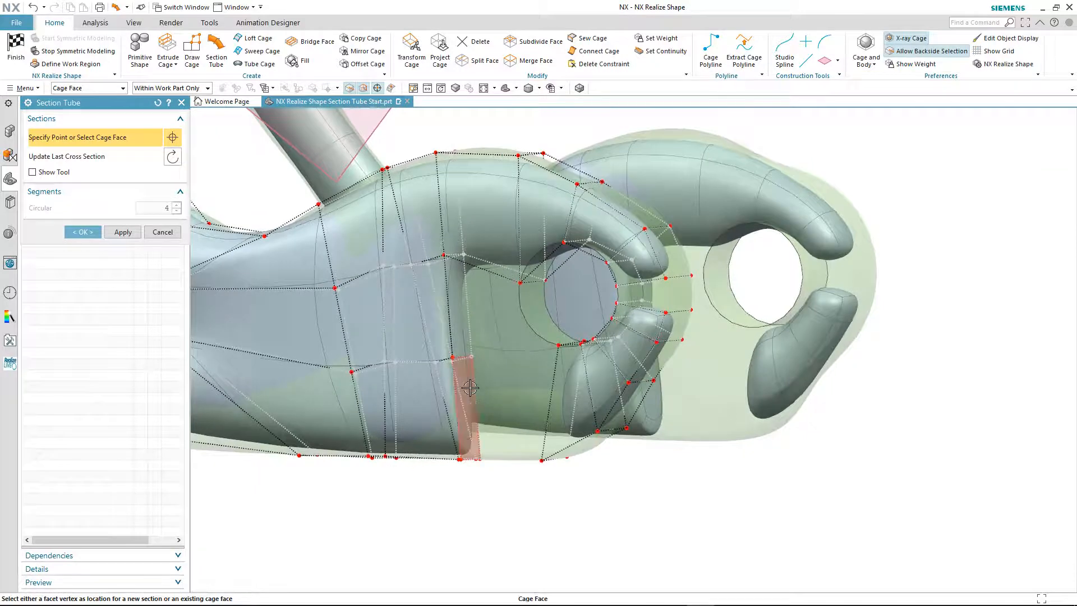
{"action": "left_click", "coordinate": [470, 388]}
{"action": "middle_click_drag", "start_coordinate": [505, 488], "coordinate": [657, 71]}
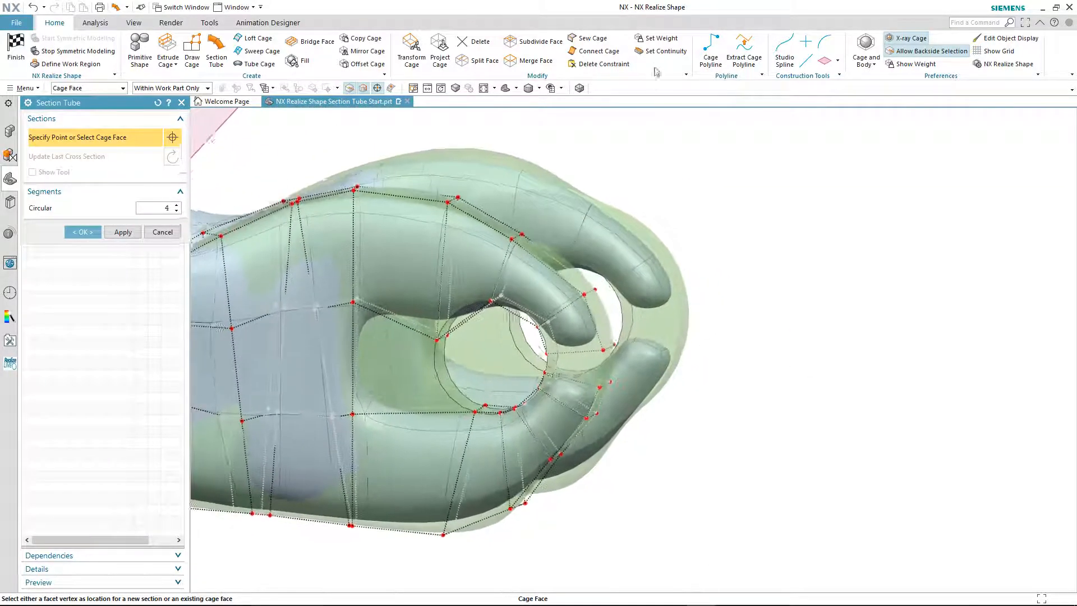
Bridge the facing end faces of the lower and upper tubes at the mounting hole's outer side to close the ring
{"action": "left_click", "coordinate": [311, 42]}
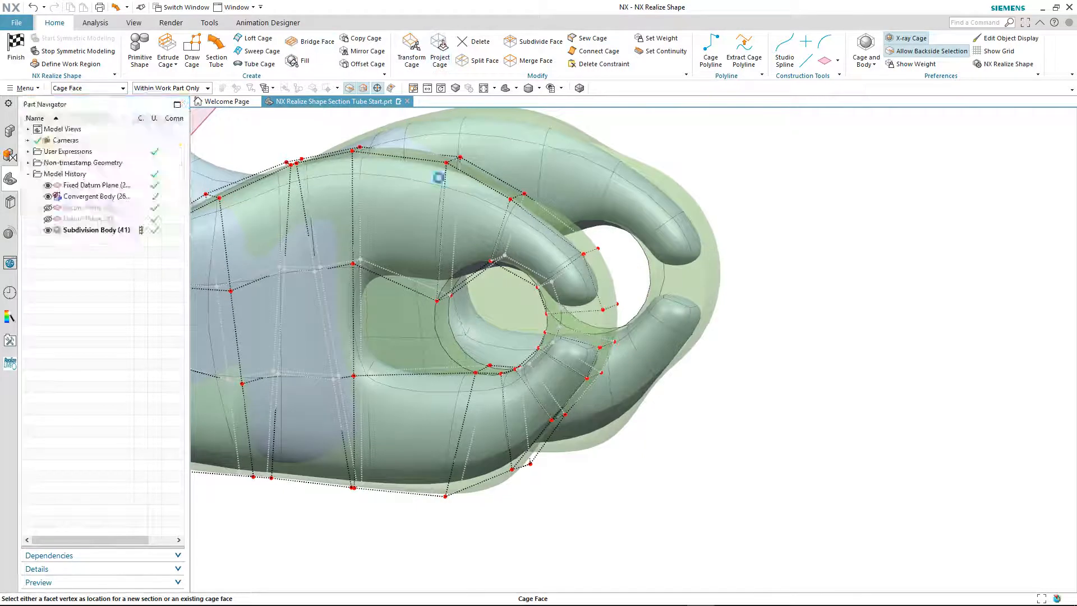
{"action": "middle_click_drag", "start_coordinate": [438, 177], "coordinate": [589, 294]}
{"action": "left_click", "coordinate": [582, 300]}
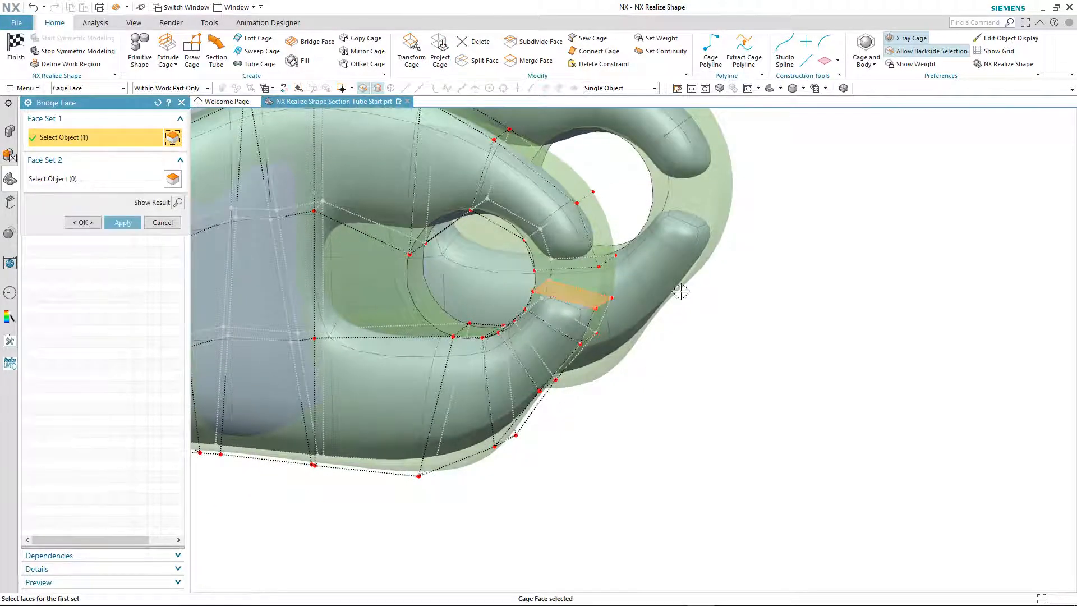
{"action": "middle_click_drag", "start_coordinate": [680, 292], "coordinate": [645, 213]}
{"action": "left_click", "coordinate": [73, 179]}
{"action": "middle_click_drag", "start_coordinate": [477, 308], "coordinate": [494, 238]}
{"action": "left_click", "coordinate": [576, 211]}
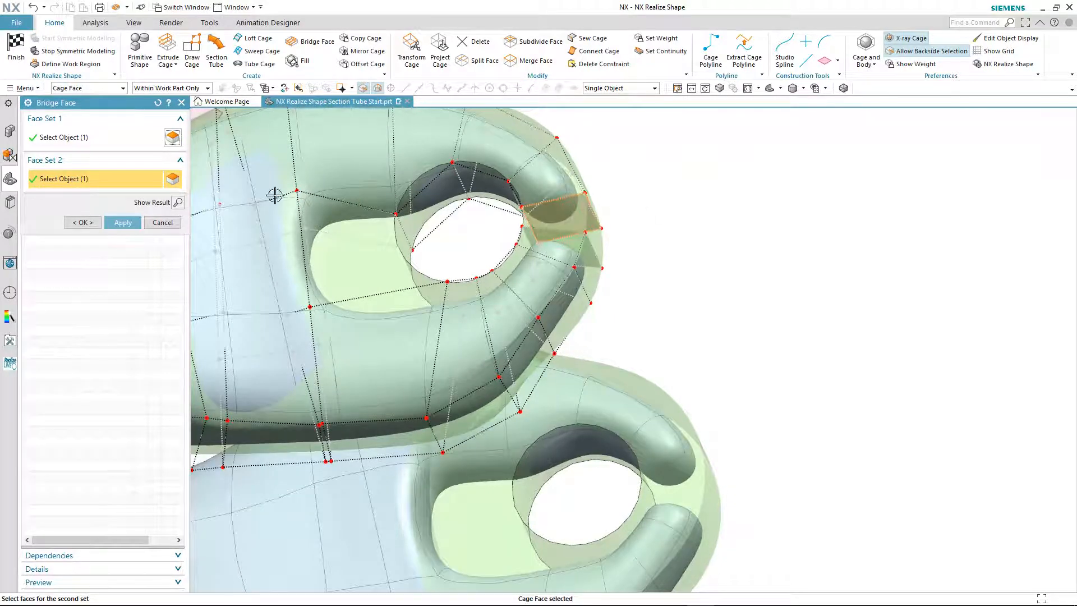
{"action": "middle_click_drag", "start_coordinate": [277, 193], "coordinate": [169, 230]}
{"action": "left_click", "coordinate": [124, 223]}
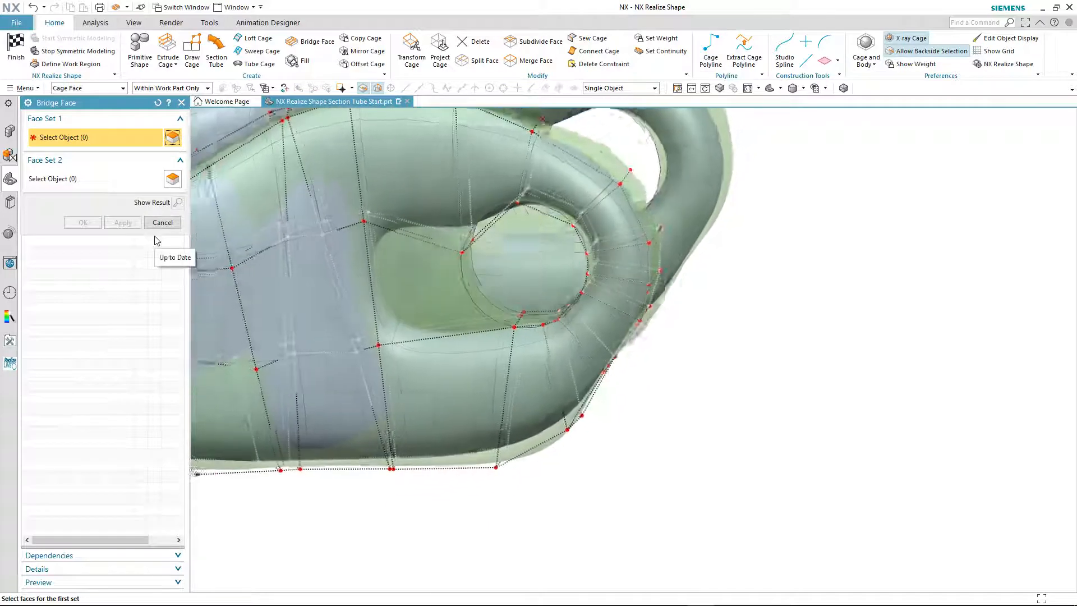